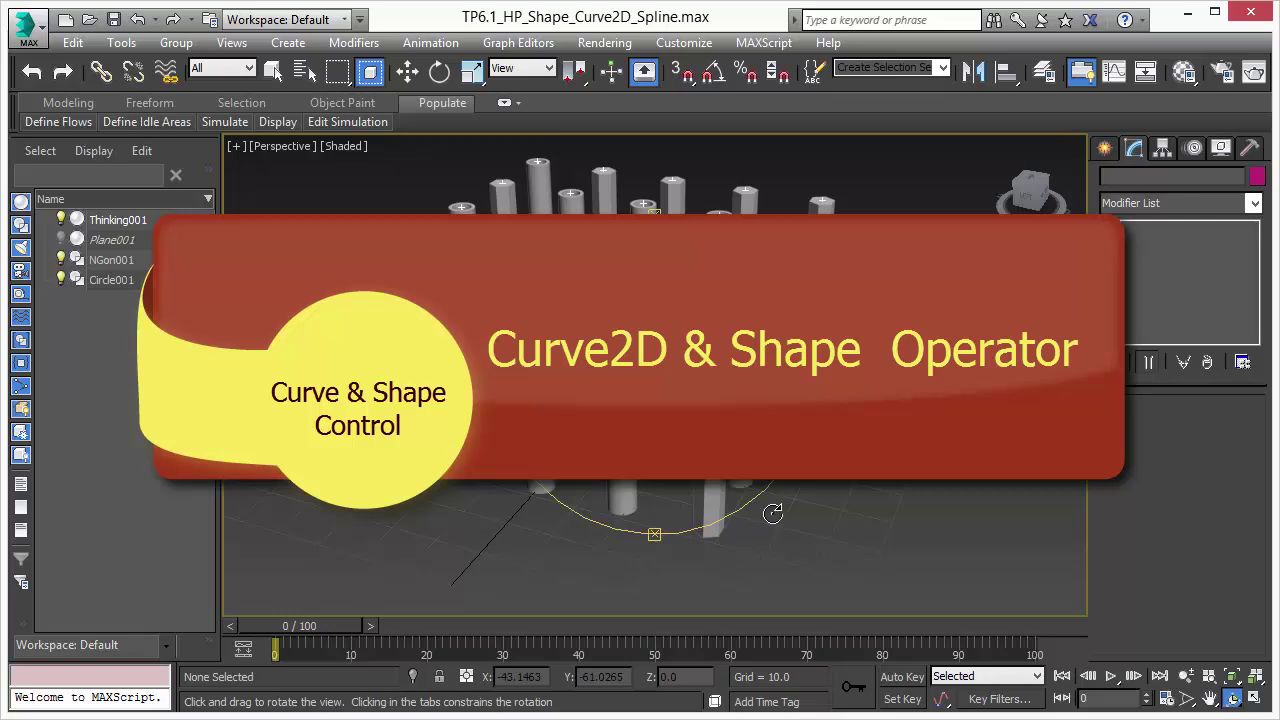
Orbit, pan and zoom the viewport to inspect the grid of spline columns
left_click_drag(763, 395, 687, 389)
left_click_drag(619, 321, 713, 282)
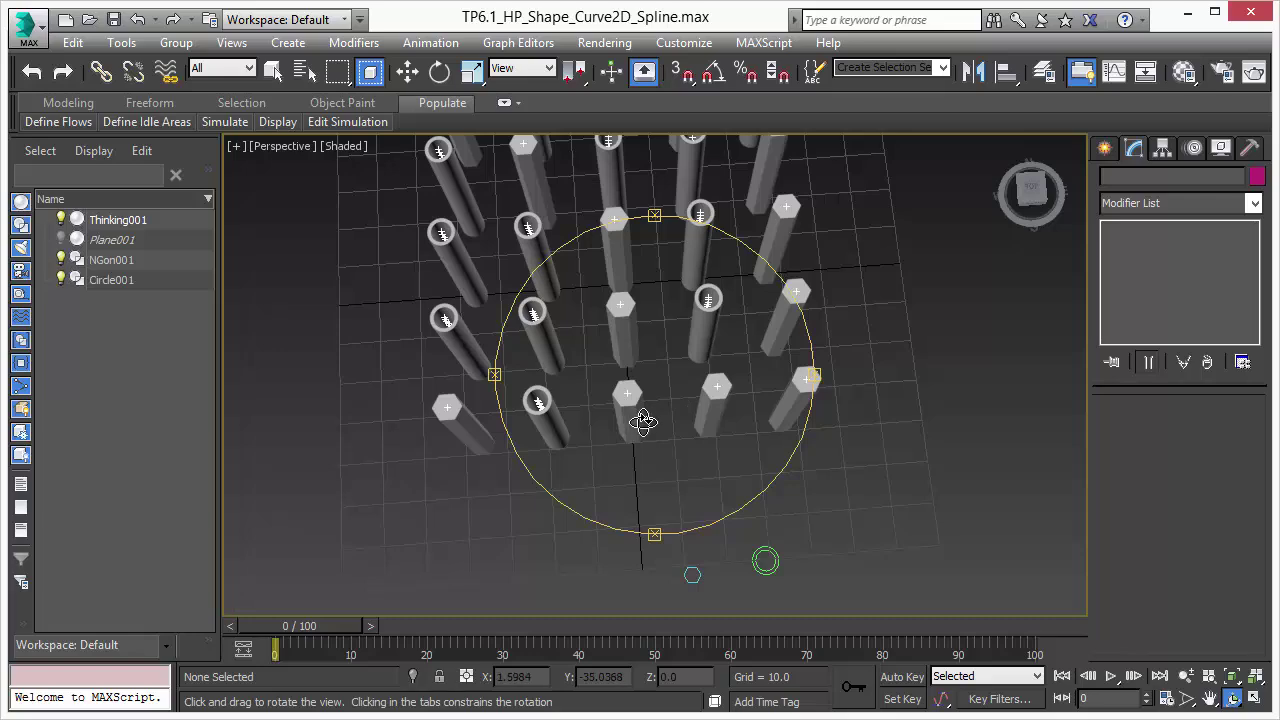
left_click_drag(648, 418, 640, 385)
key("alt+z")
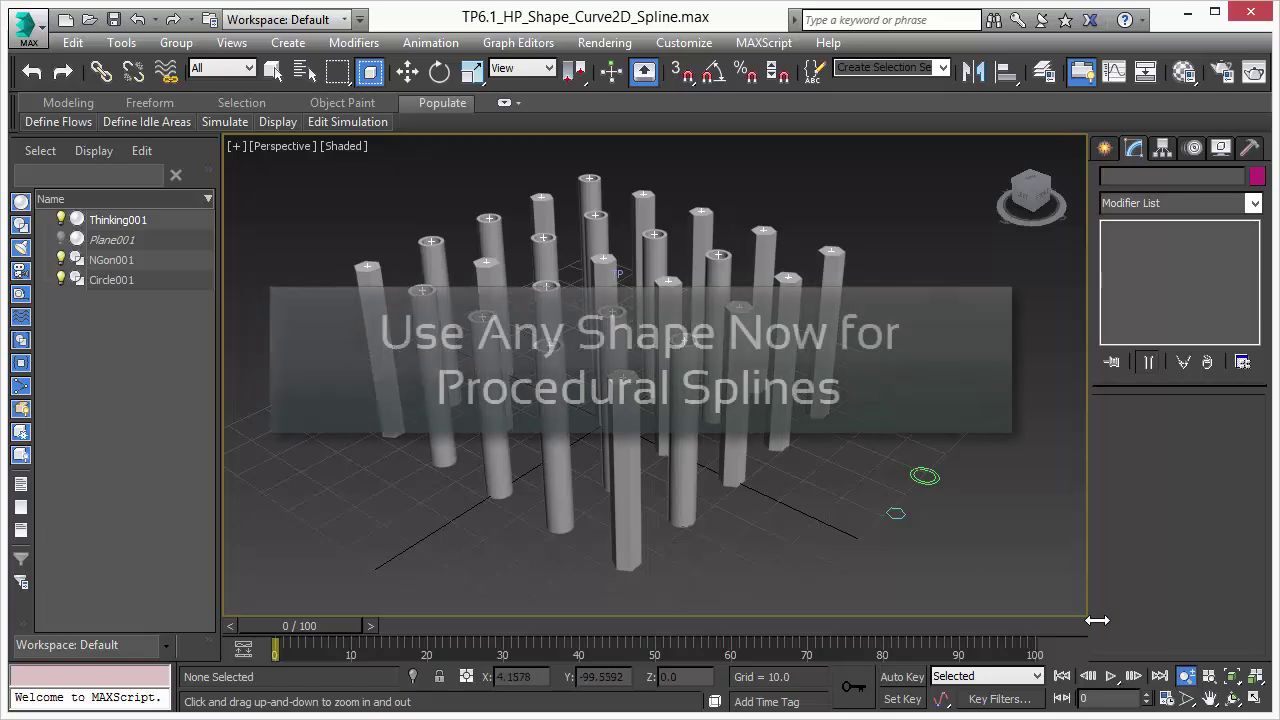
scroll(957, 469, "up", 5)
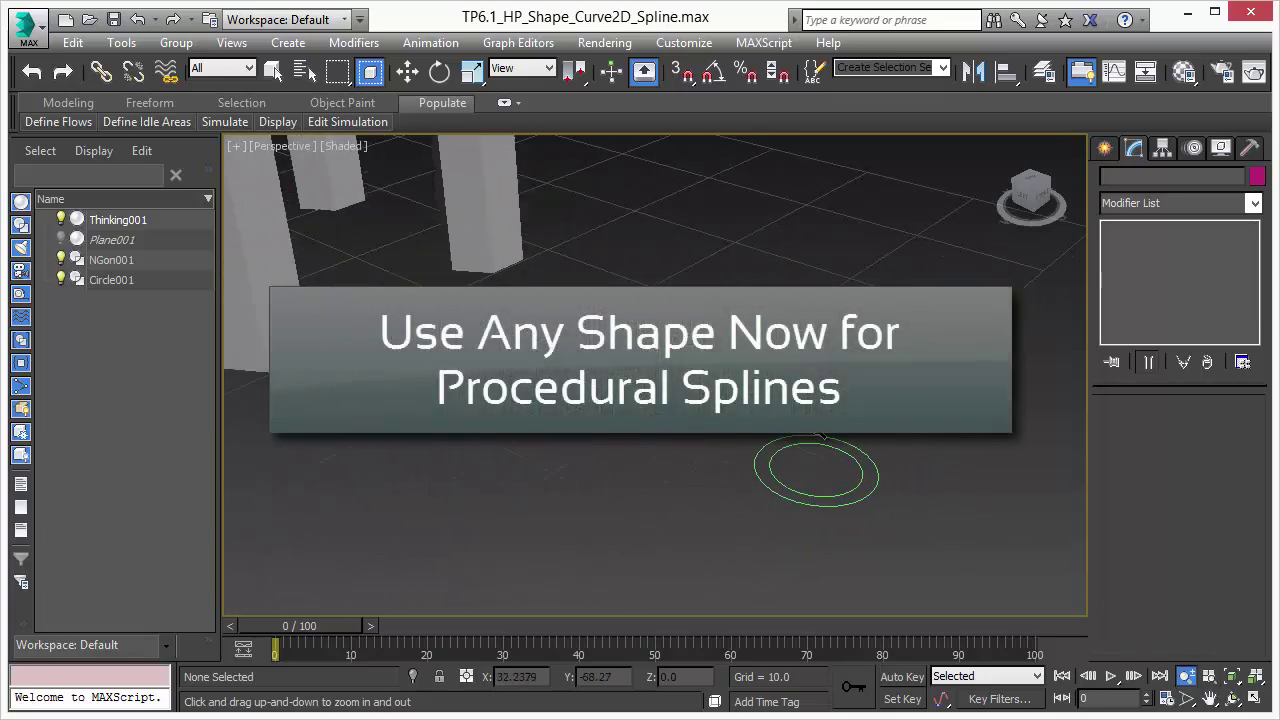
scroll(754, 463, "down", 8)
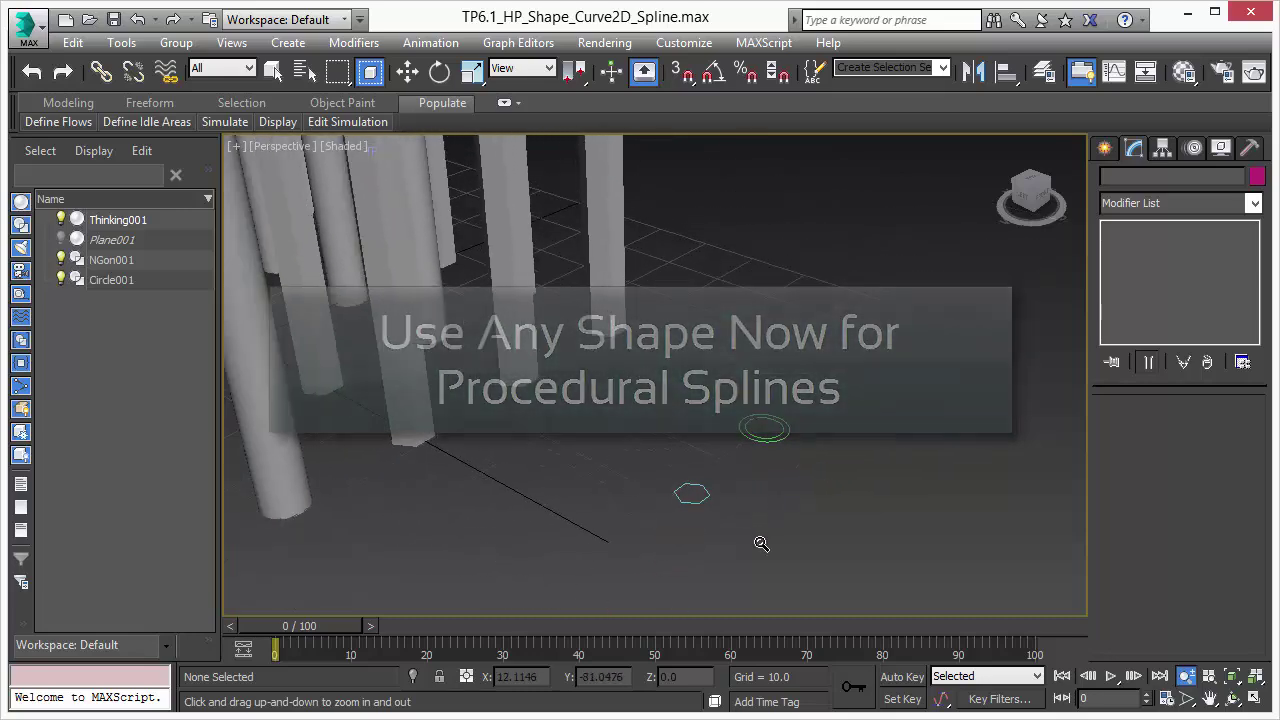
middle_click_drag(447, 385, 598, 562)
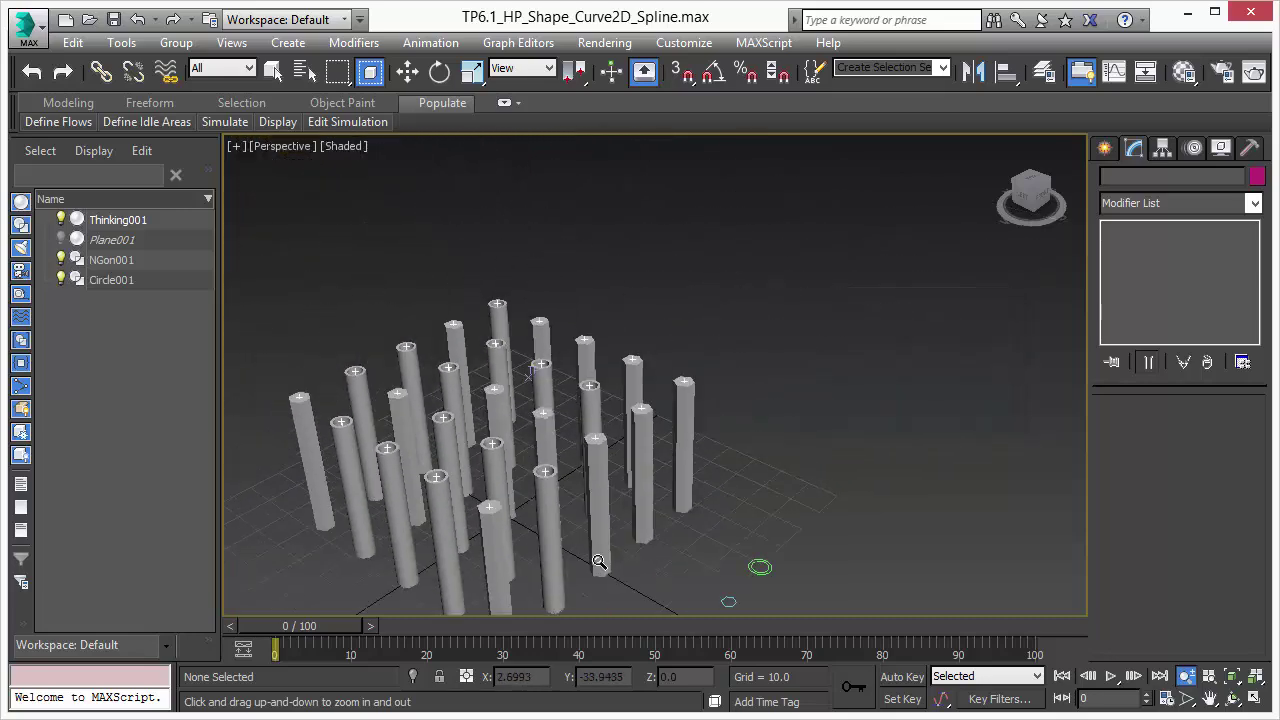
left_click_drag(560, 487, 742, 277)
key("ctrl+r")
key("alt+z")
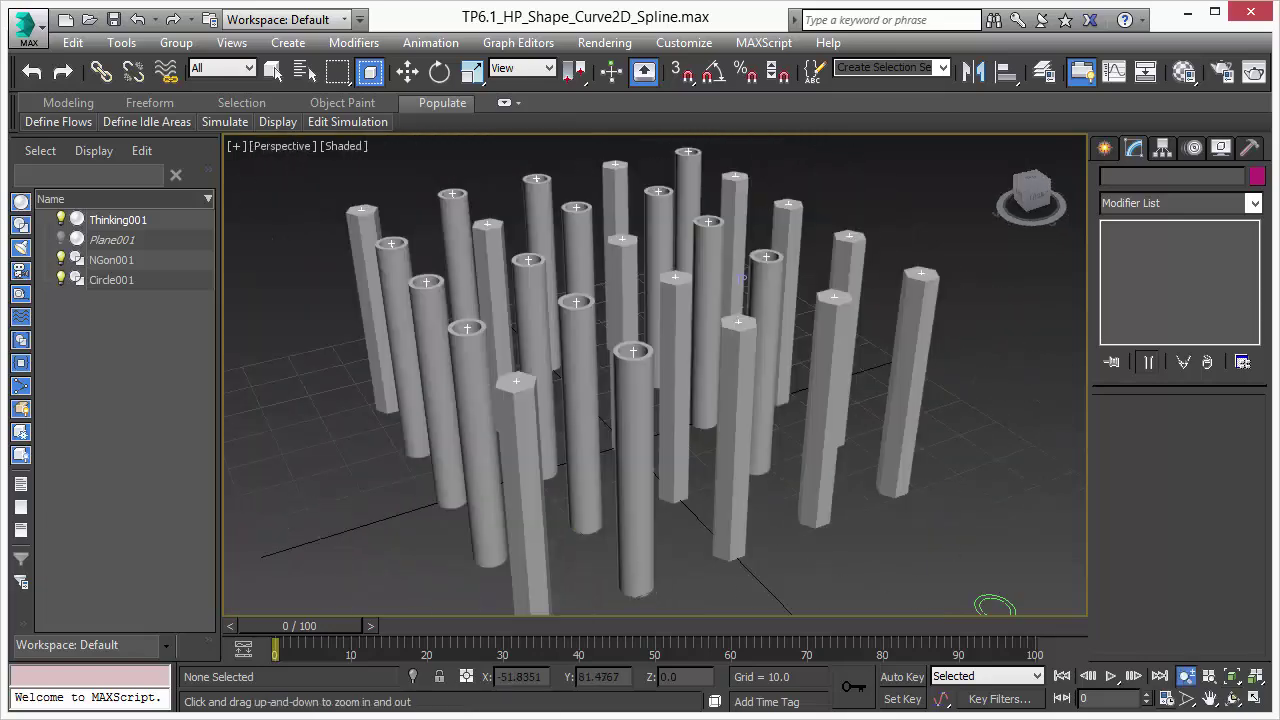
Switch off the Trail group under Create > Seeds, leaving only the 25 seed points
left_click_drag(10, 160, 771, 102)
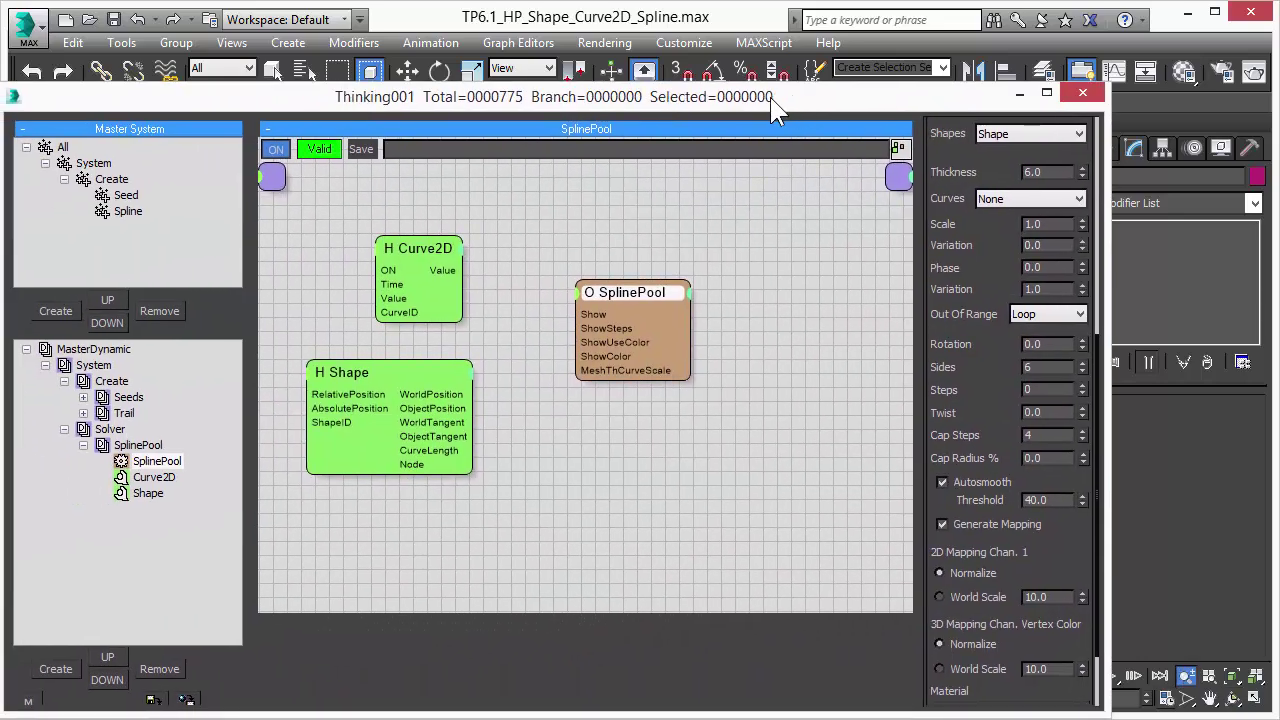
left_click(110, 381)
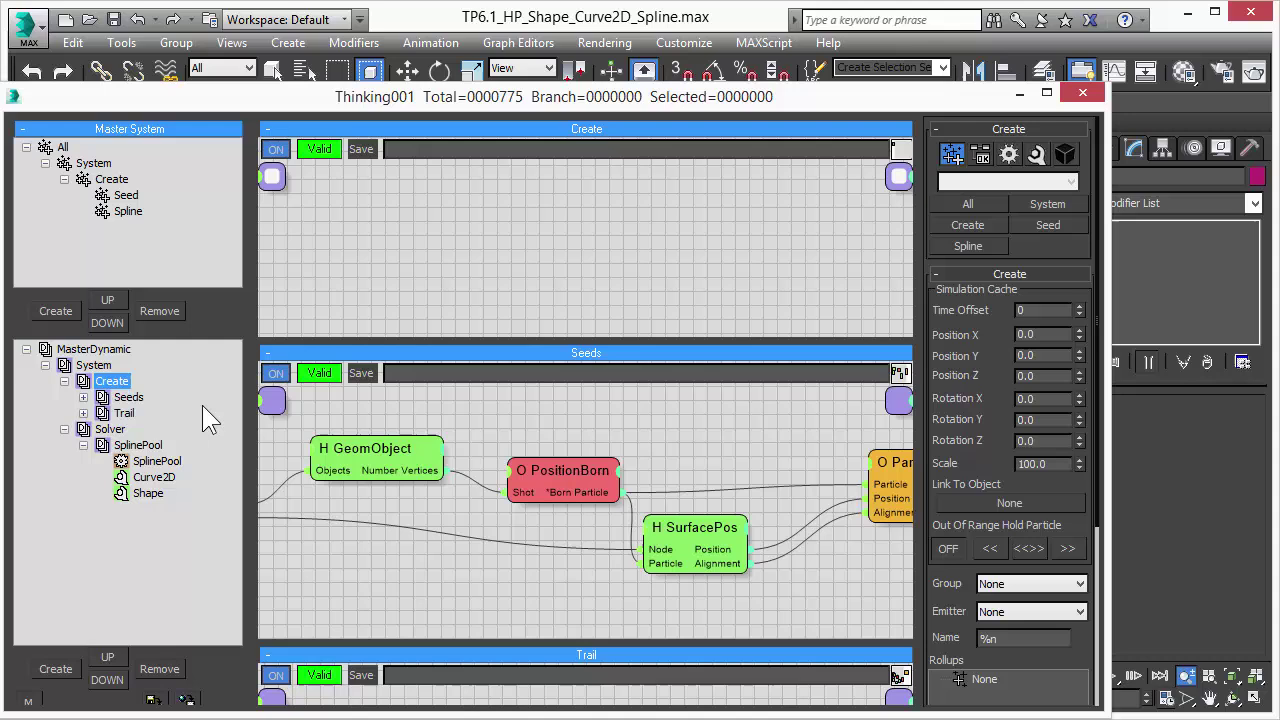
left_click(128, 398)
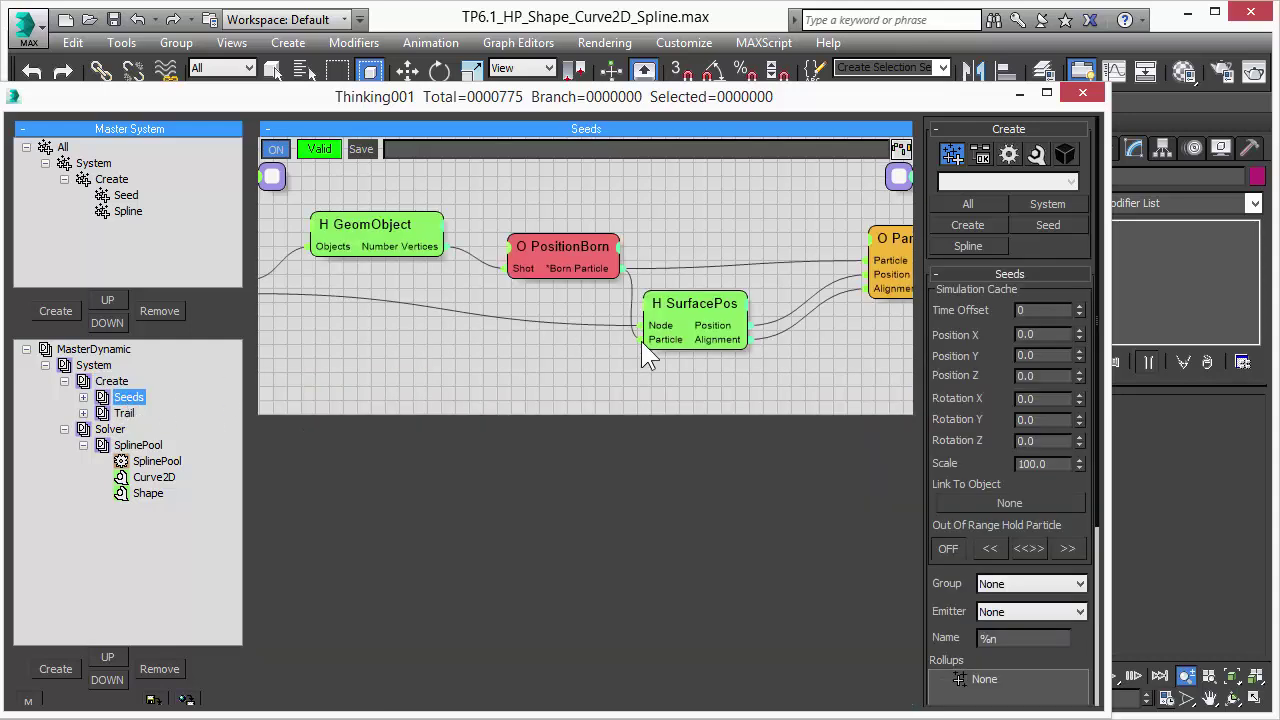
left_click(122, 414)
left_click_drag(840, 110, 20, 130)
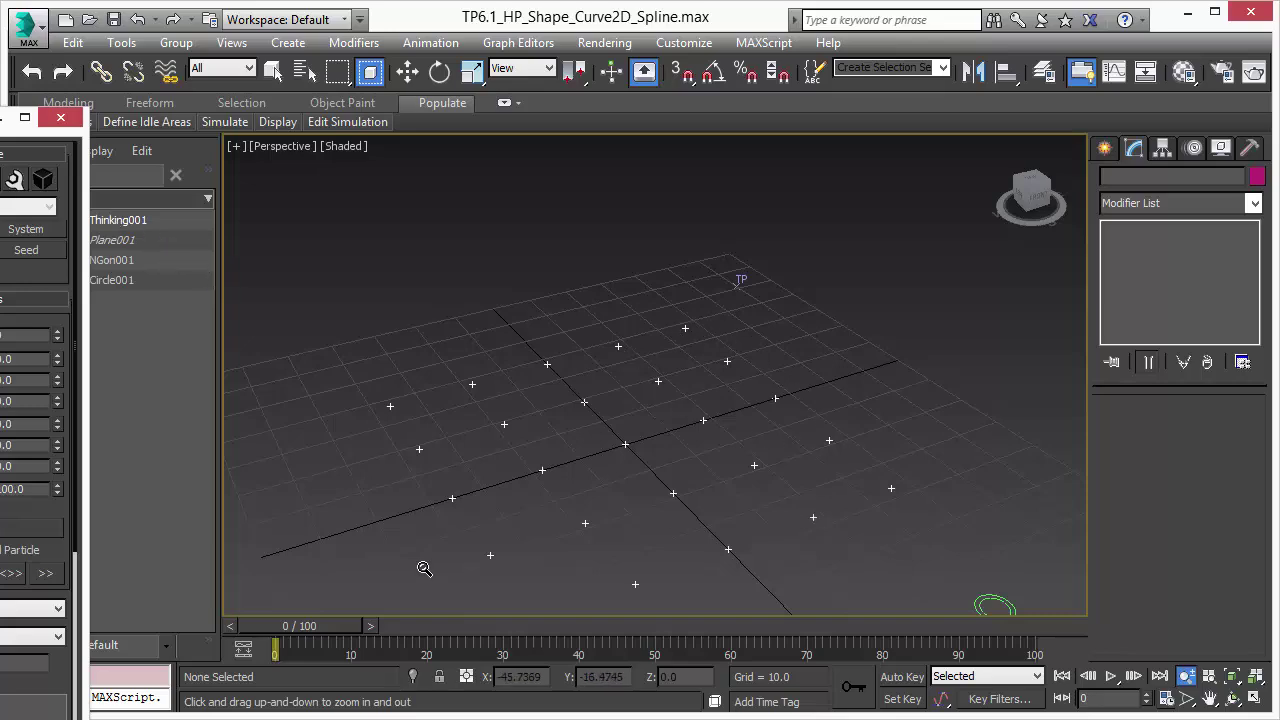
left_click_drag(10, 117, 1110, 68)
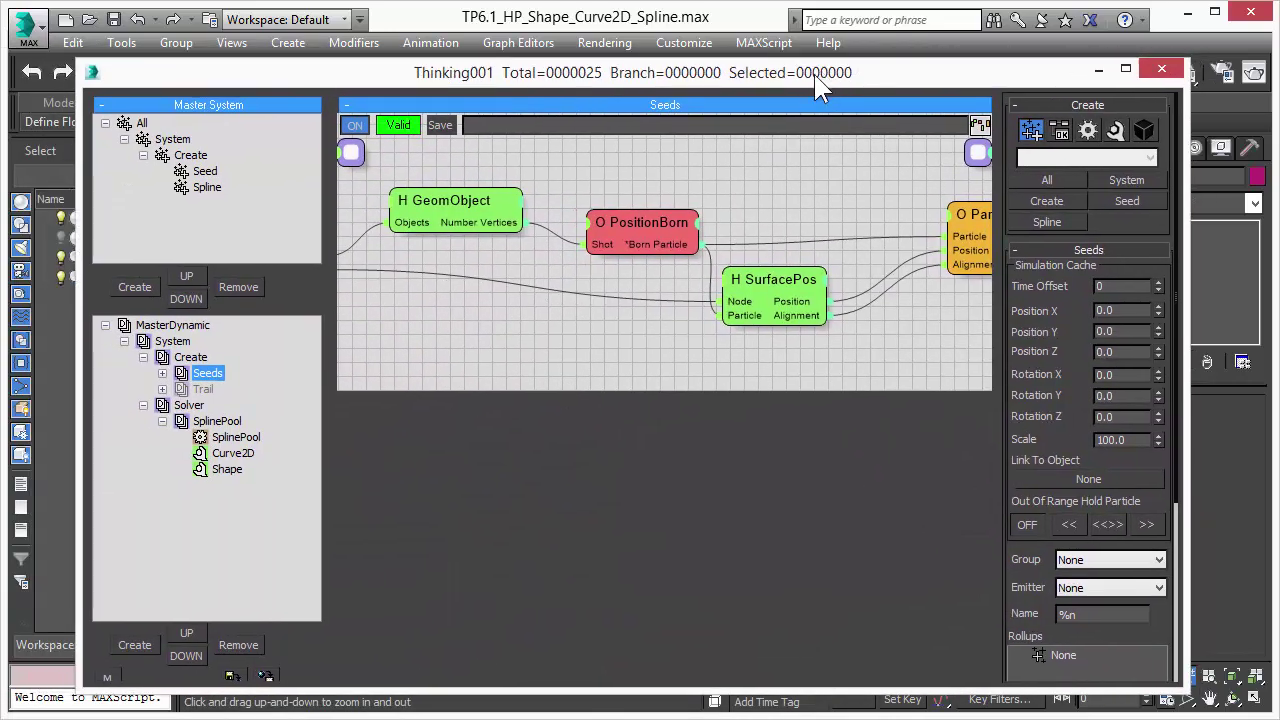
Re-enable the Trail group and show its Iterator node's Count of 30 beside the viewport
left_click(205, 390)
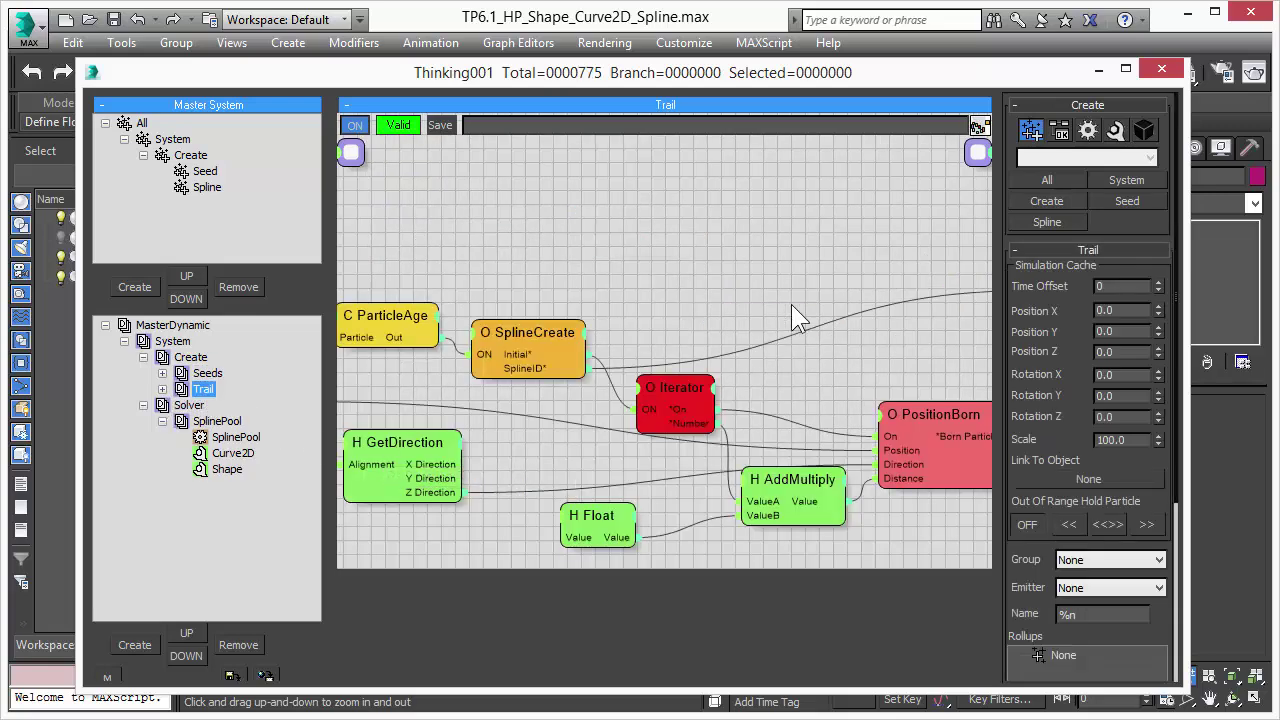
middle_click_drag(869, 365, 640, 260)
left_click_drag(75, 230, 5, 236)
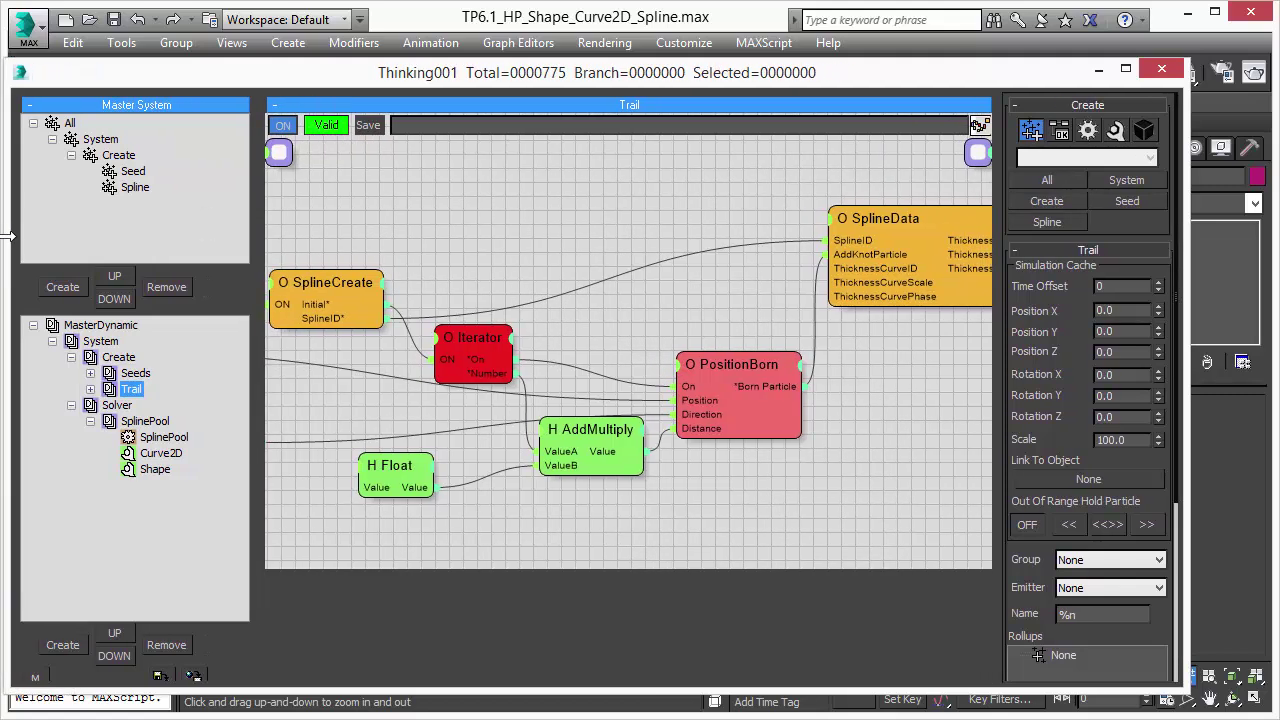
left_click(479, 336)
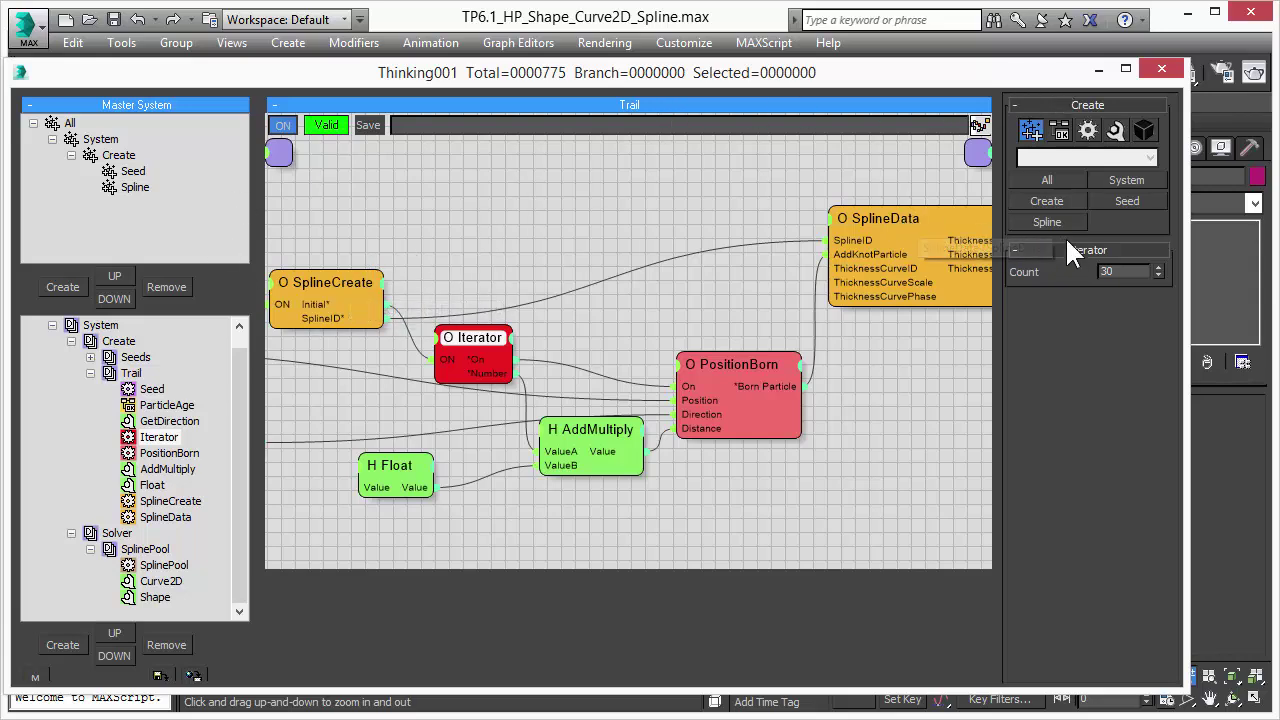
left_click_drag(906, 74, 103, 99)
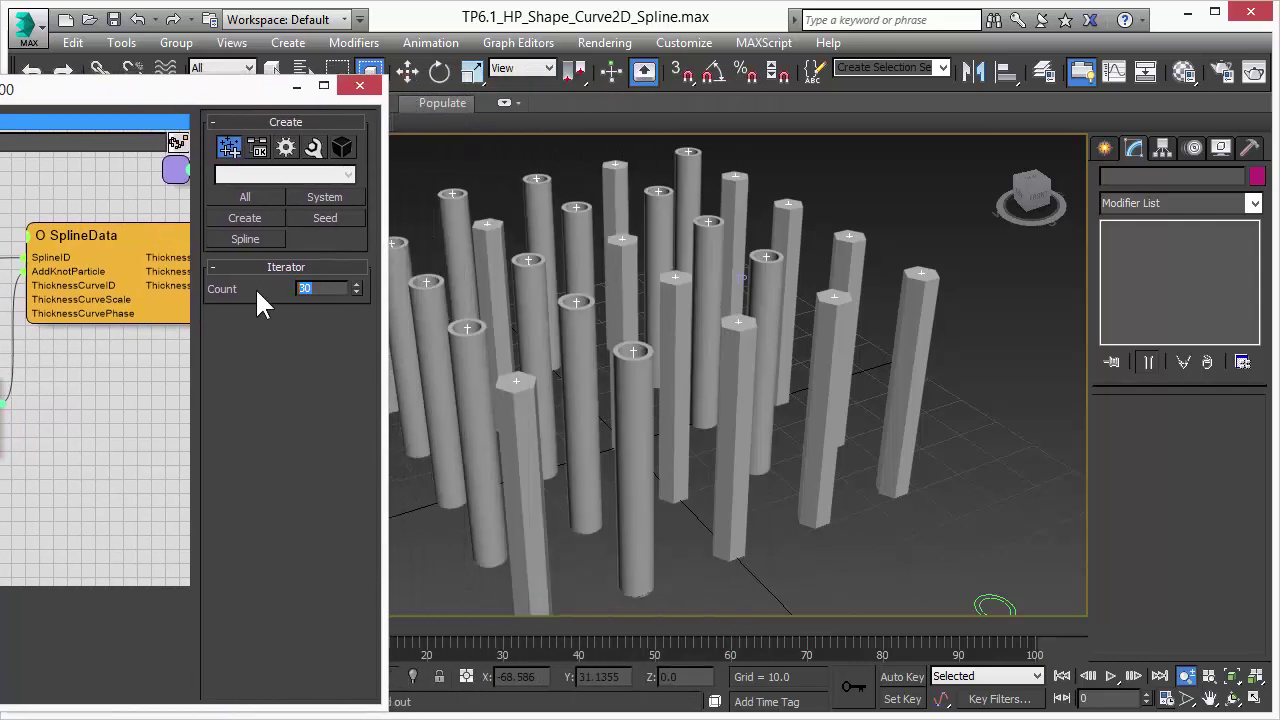
type("10")
key("Return")
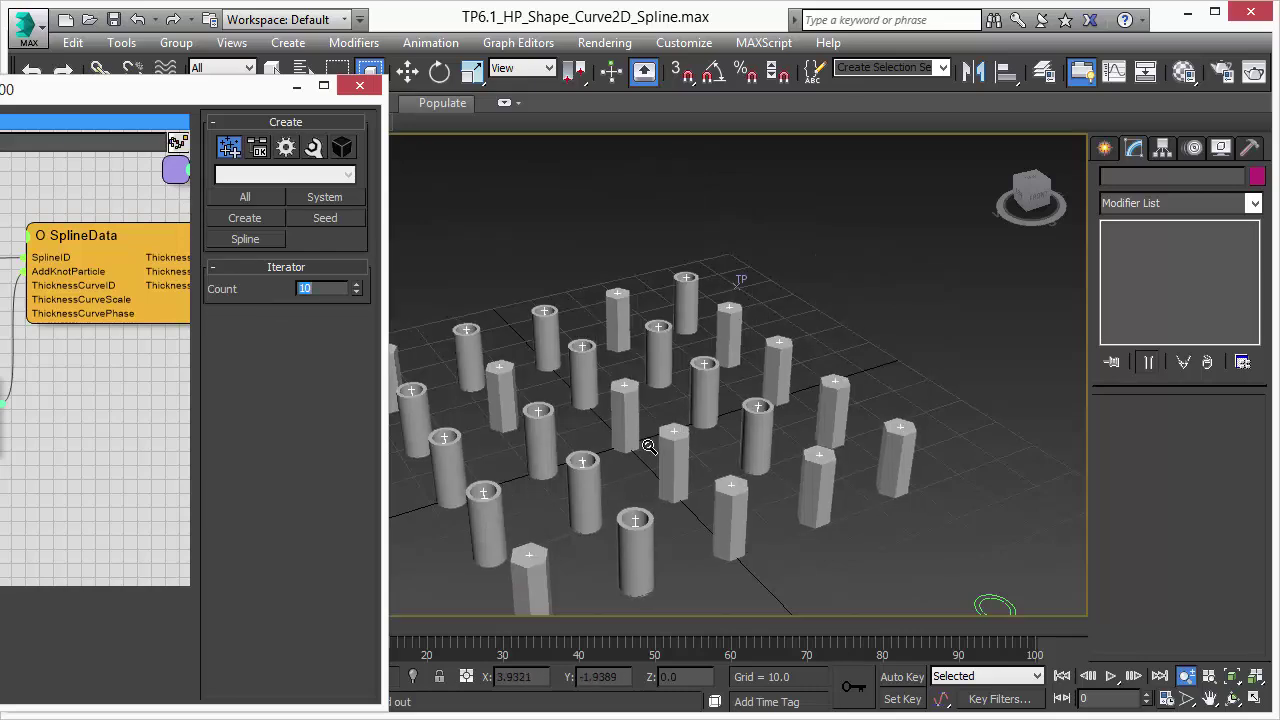
scroll(660, 430, "down", 2)
scroll(727, 459, "up", 1)
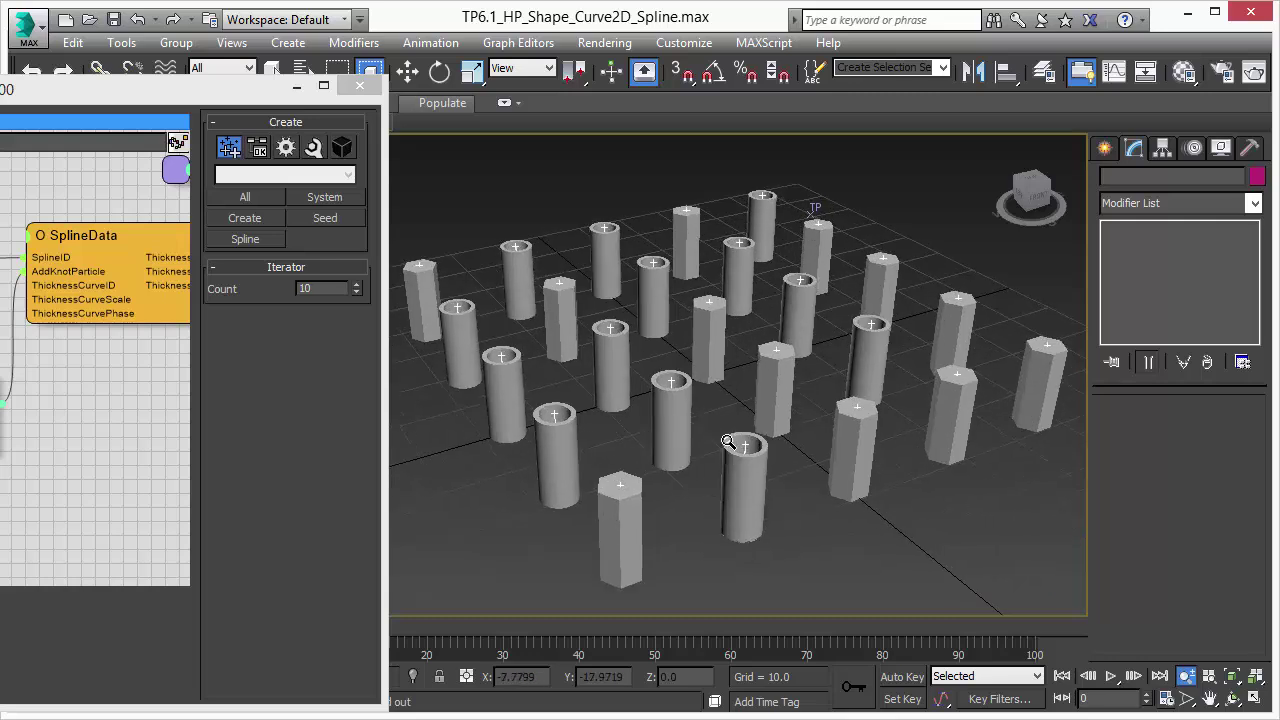
left_click(329, 288)
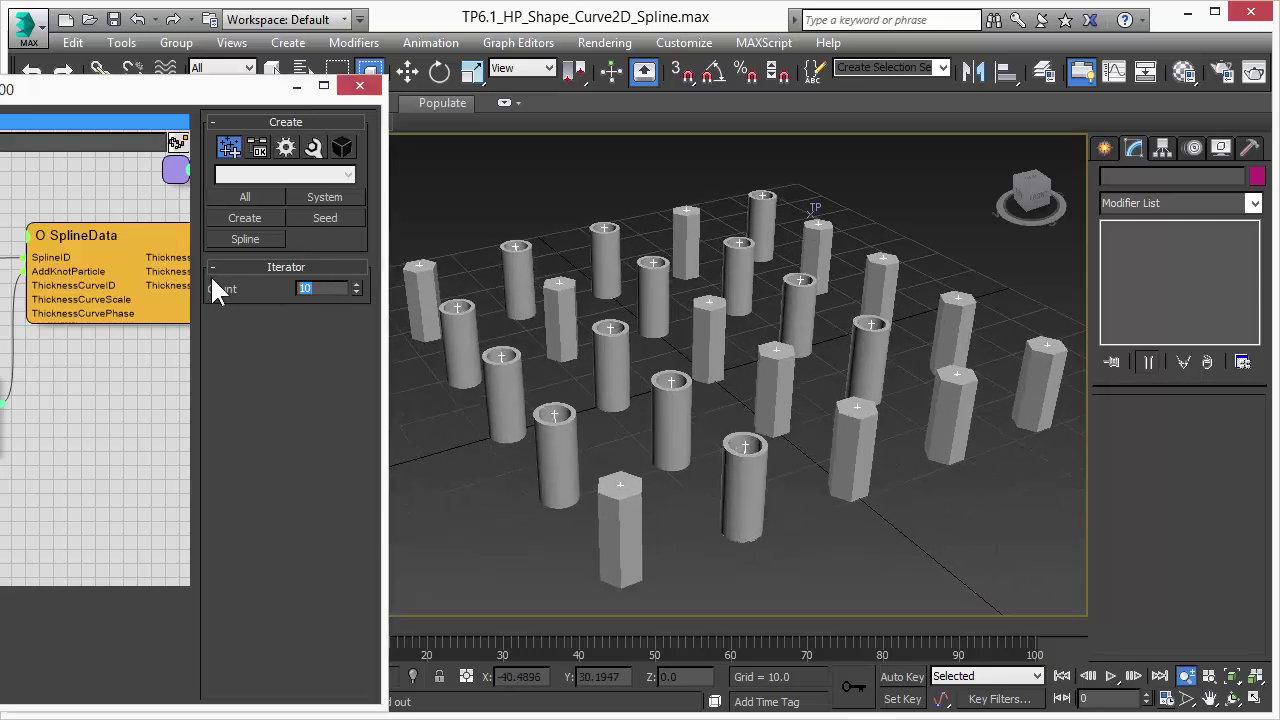
type("60")
key("Return")
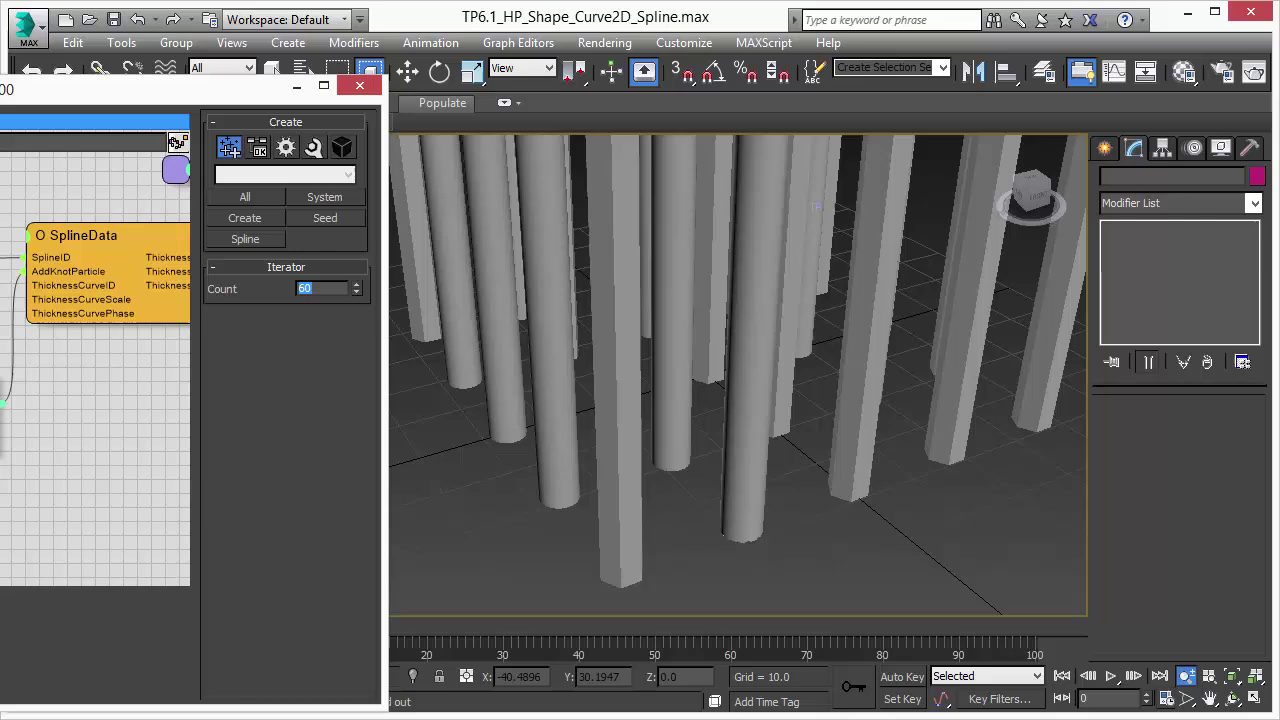
scroll(813, 317, "down", 5)
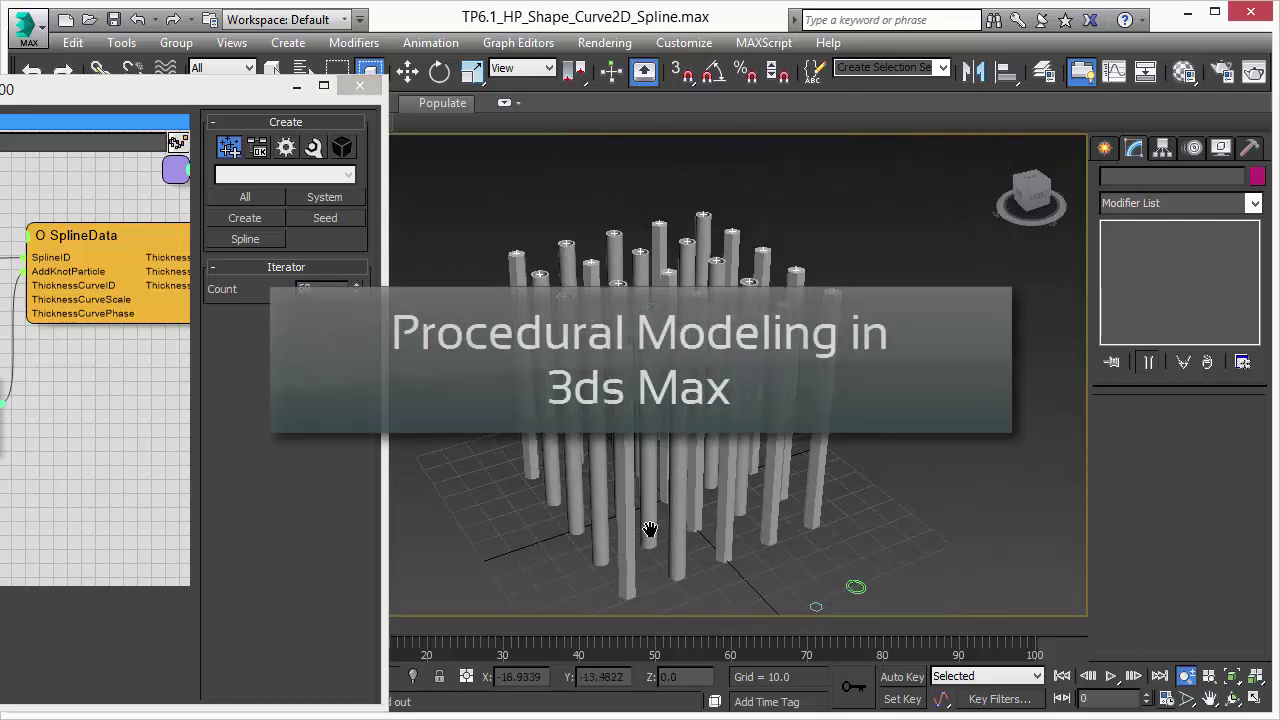
left_click(340, 285)
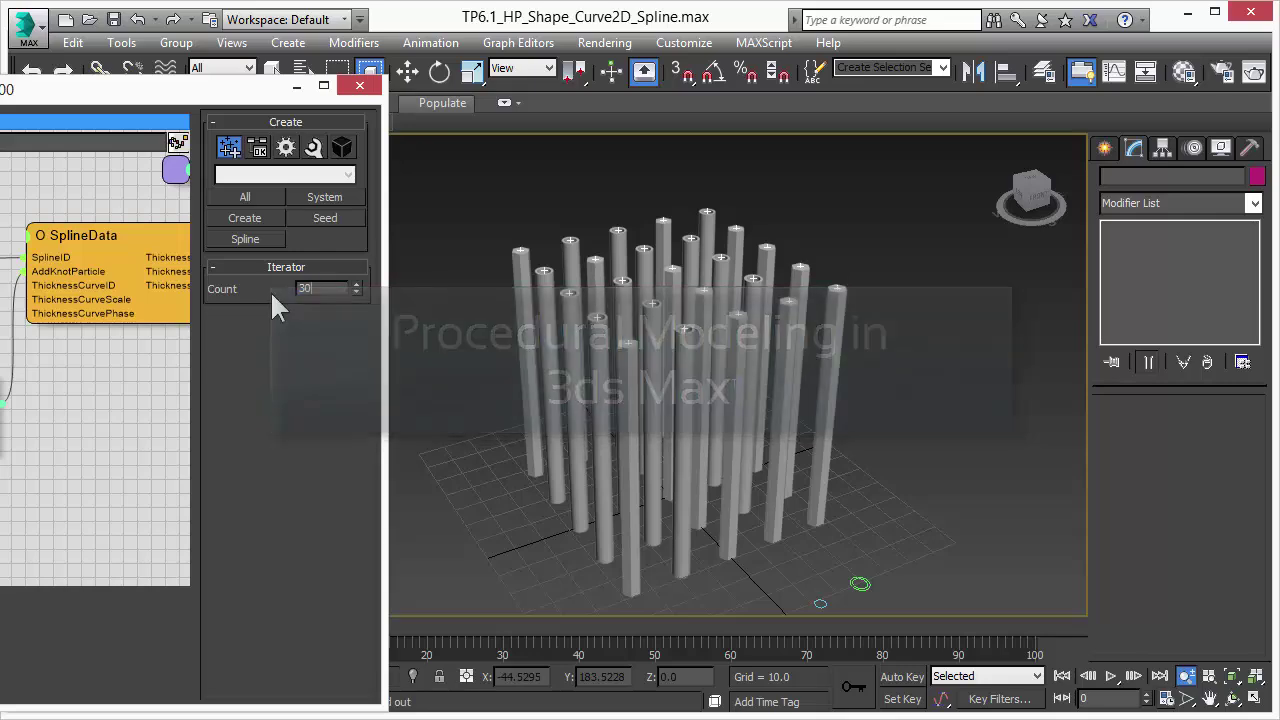
type("30")
key("Return")
scroll(688, 462, "up", 3)
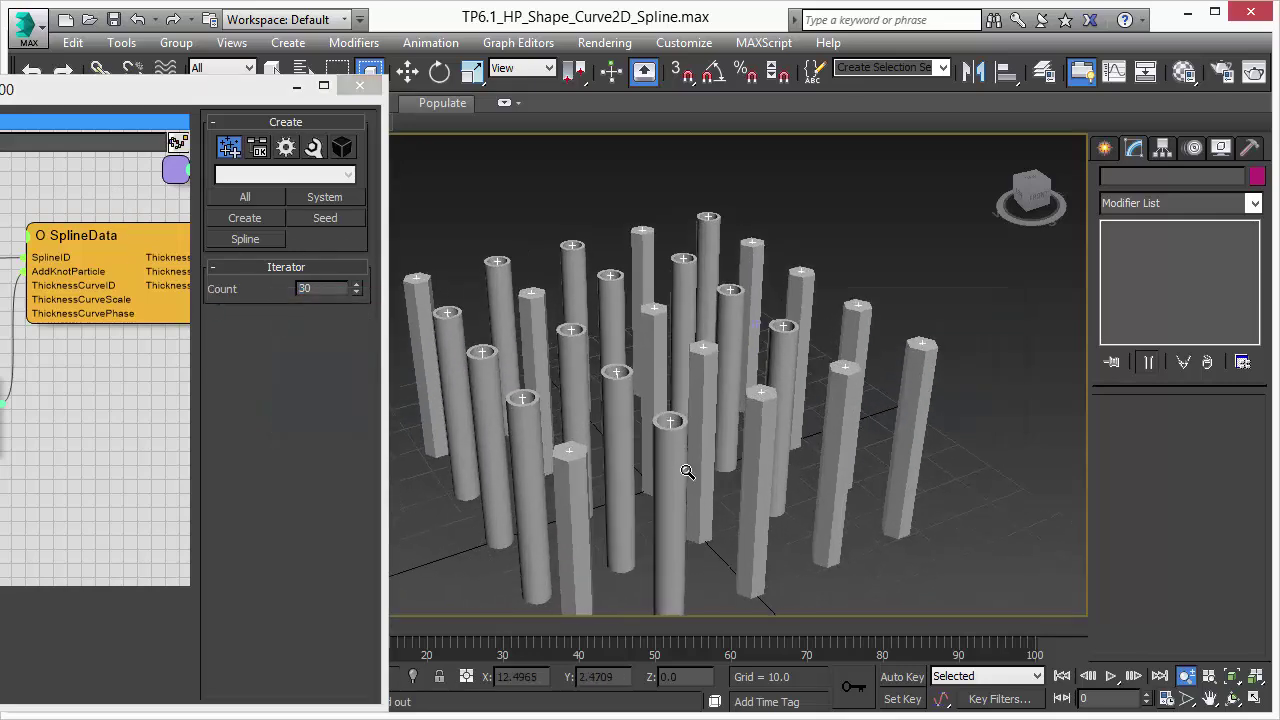
scroll(710, 410, "up", 3)
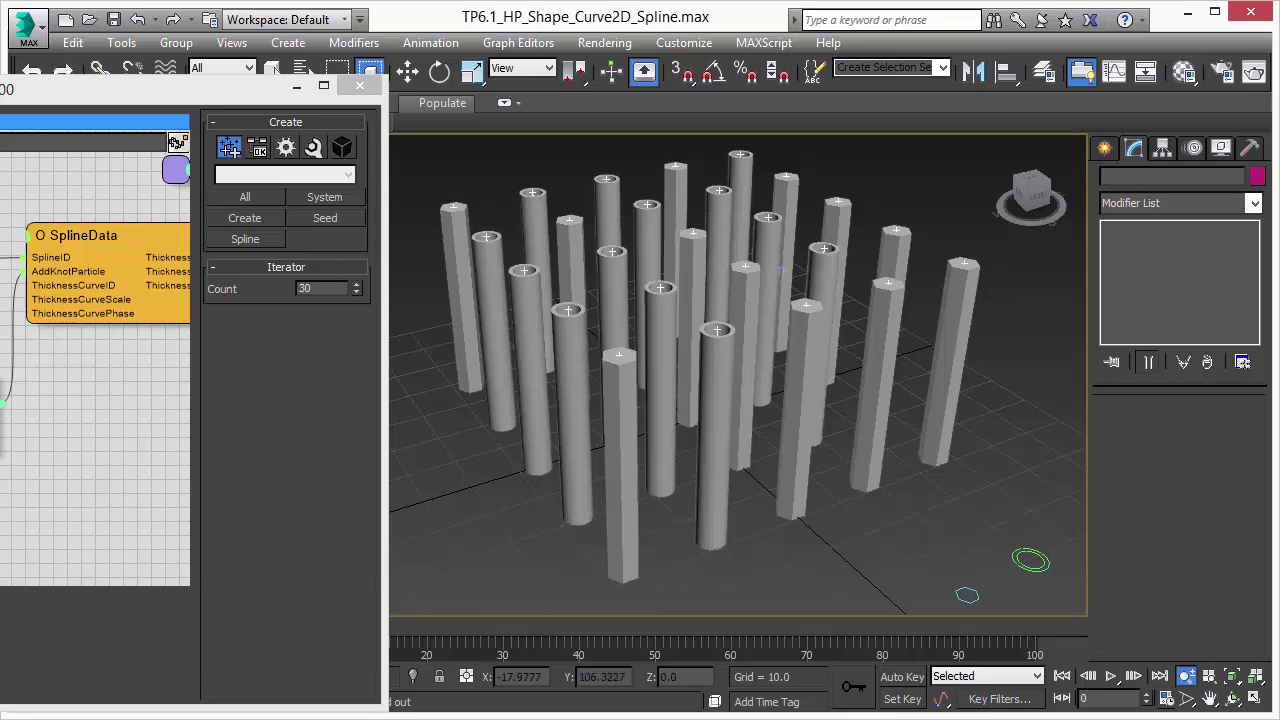
Expose a Count input on the Trail group's Iterator node
left_click_drag(150, 88, 919, 63)
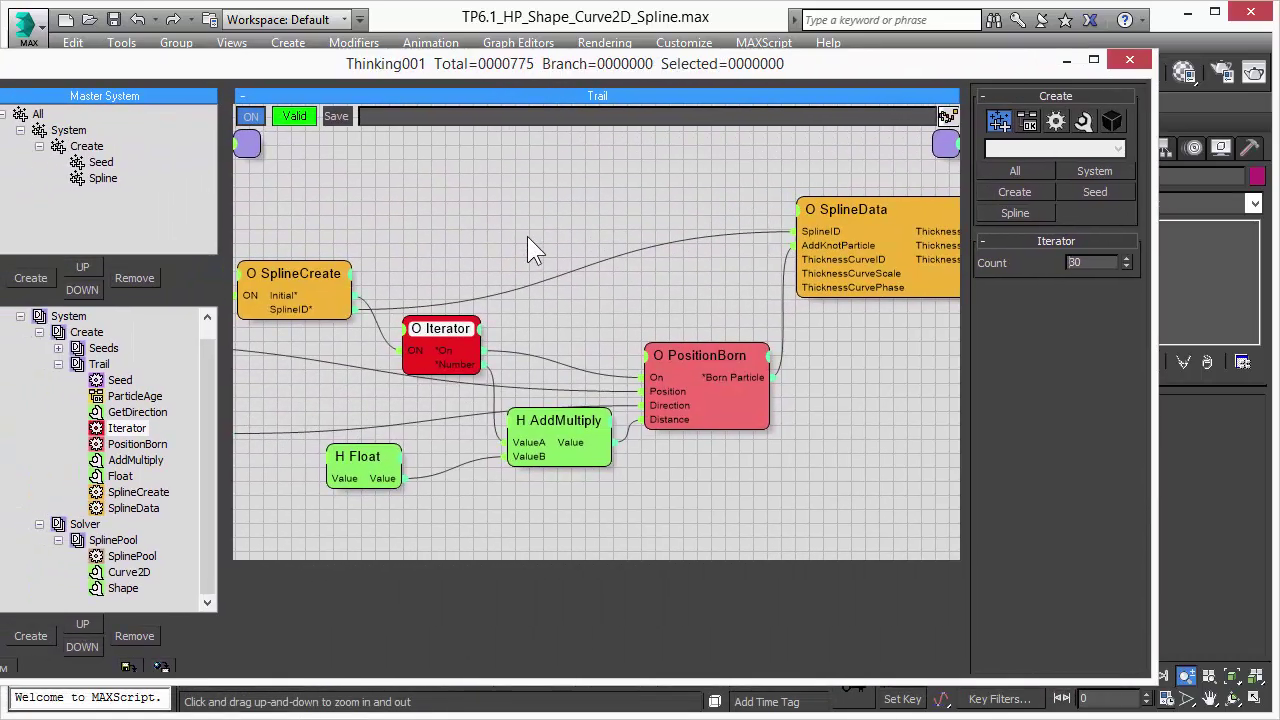
left_click_drag(428, 340, 481, 332)
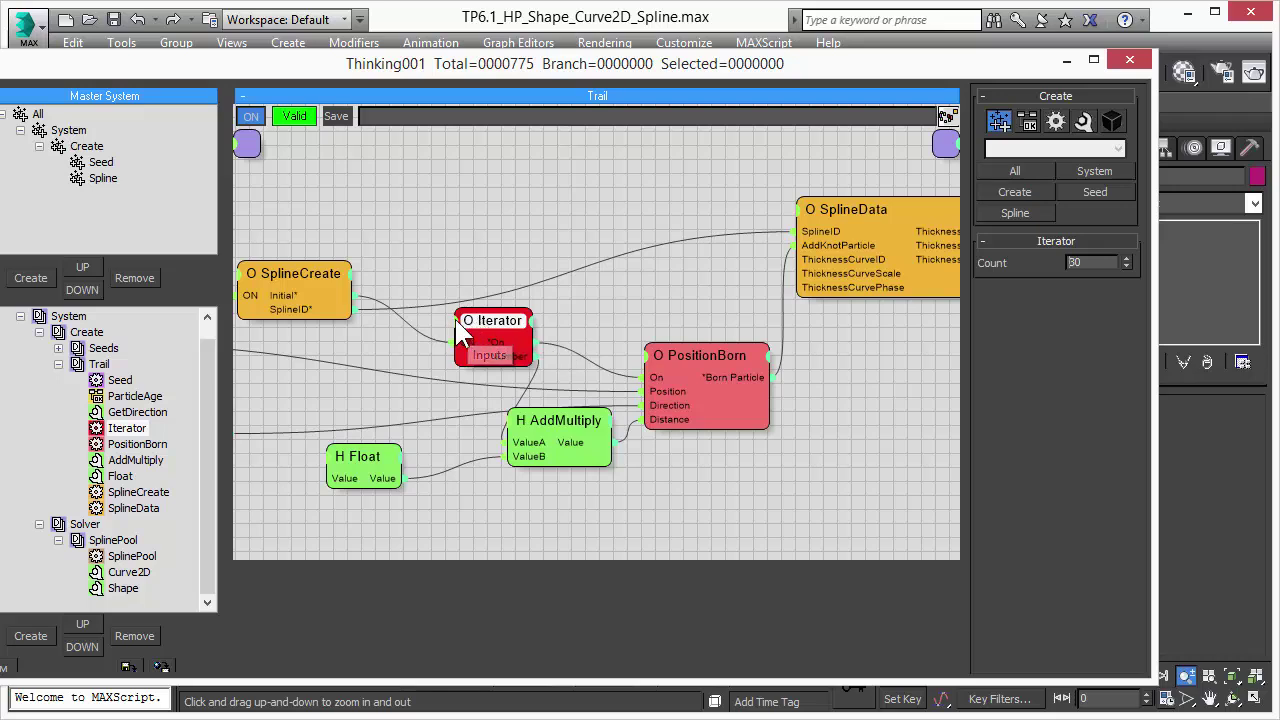
left_click(458, 333)
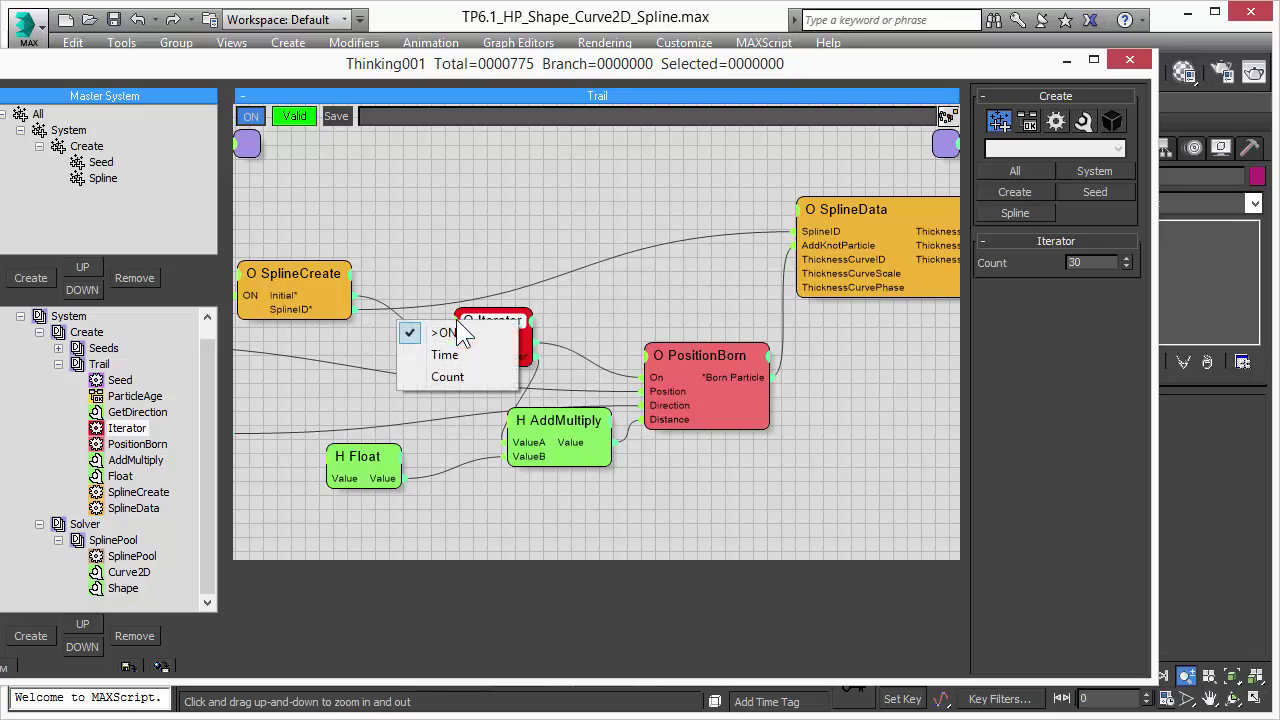
left_click(457, 377)
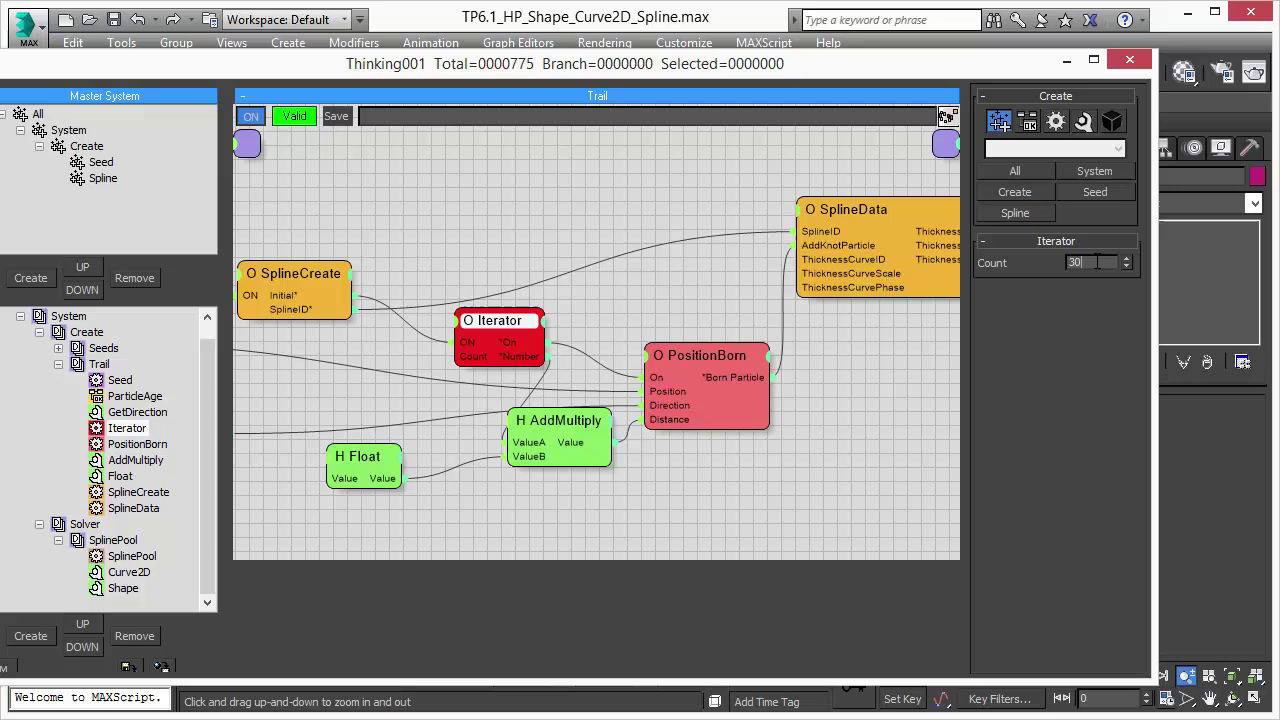
Add an H Random Math helper ranging 10 to 35 and wire its Value into the Iterator's Count
left_click(1083, 121)
left_click(1057, 150)
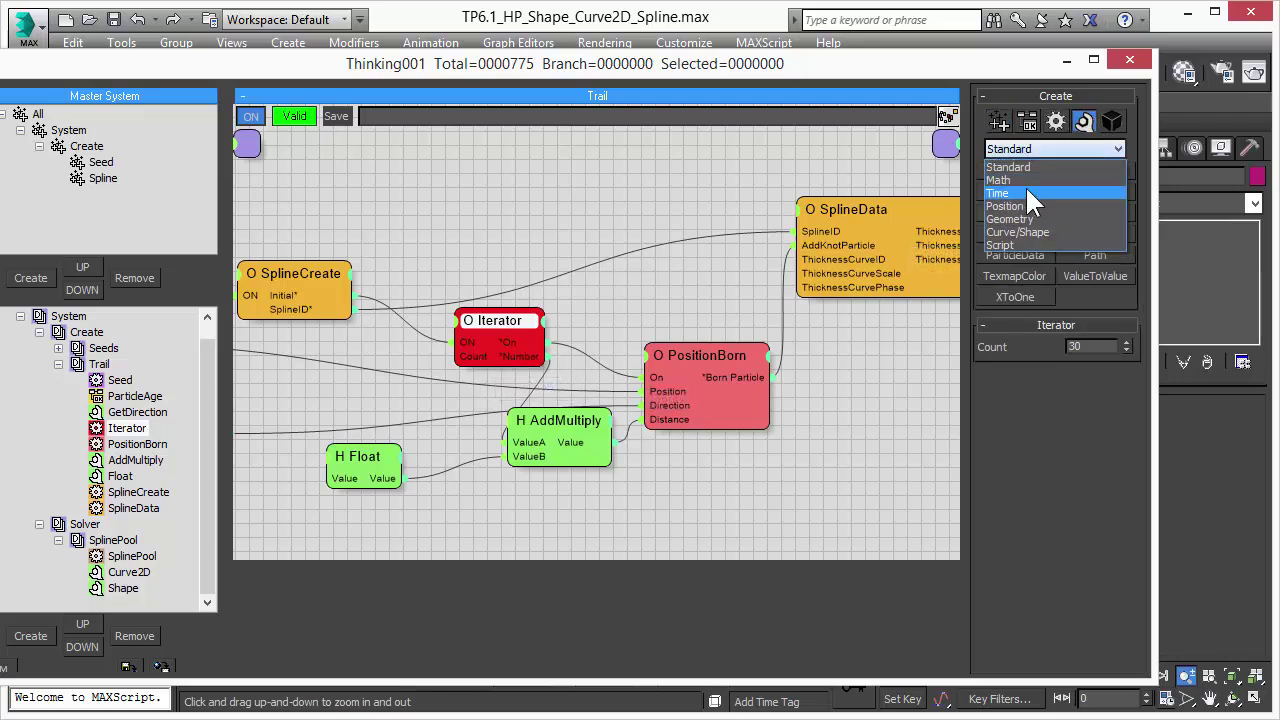
left_click(1028, 190)
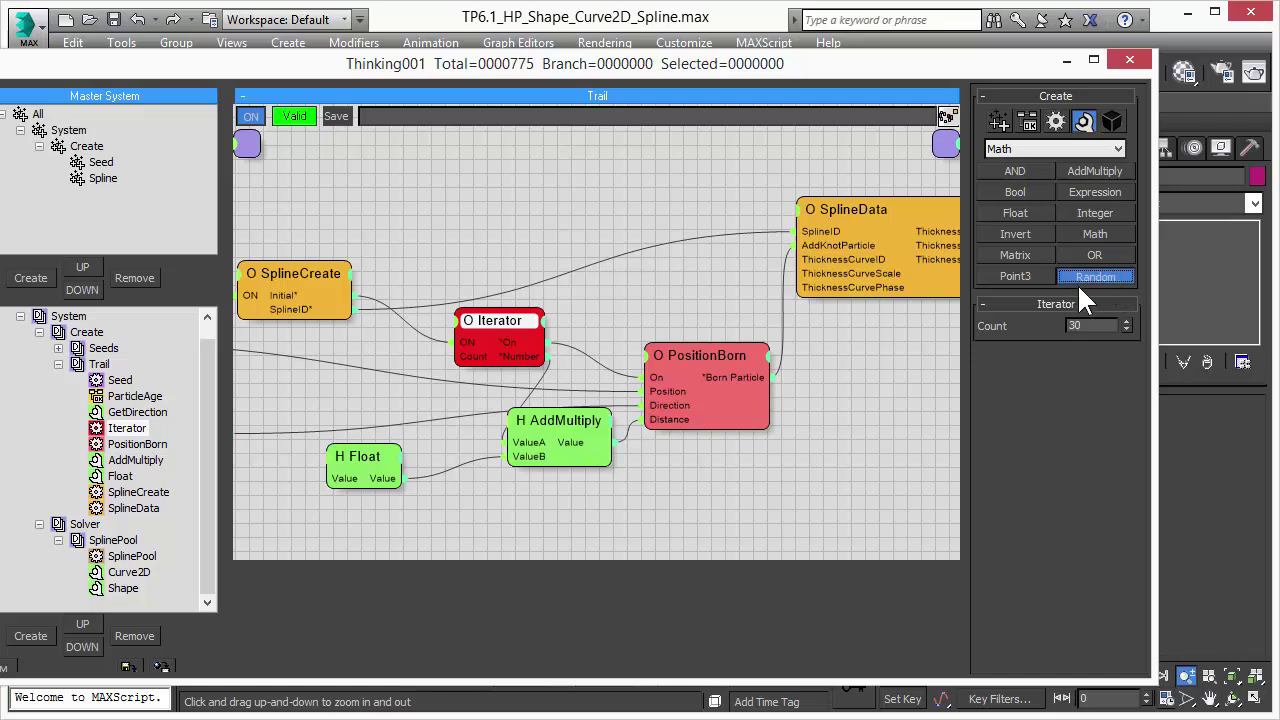
left_click(341, 346)
left_click_drag(404, 375, 336, 376)
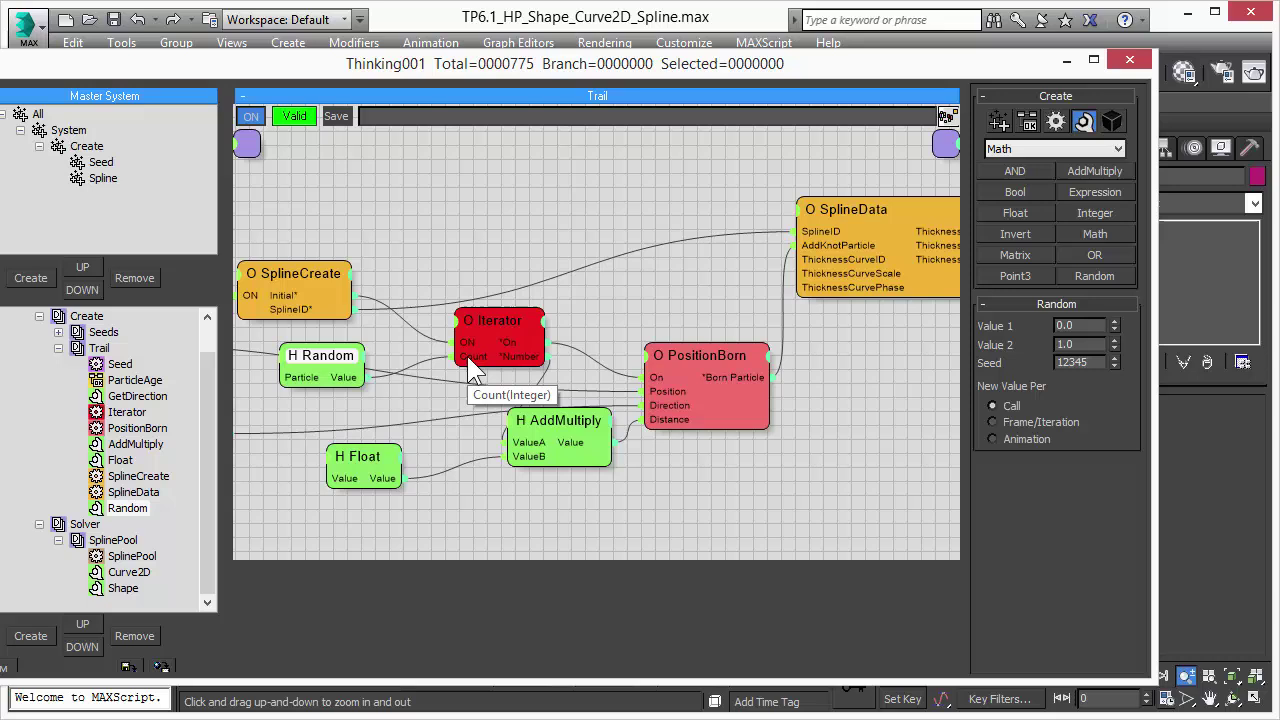
left_click_drag(467, 356, 364, 377)
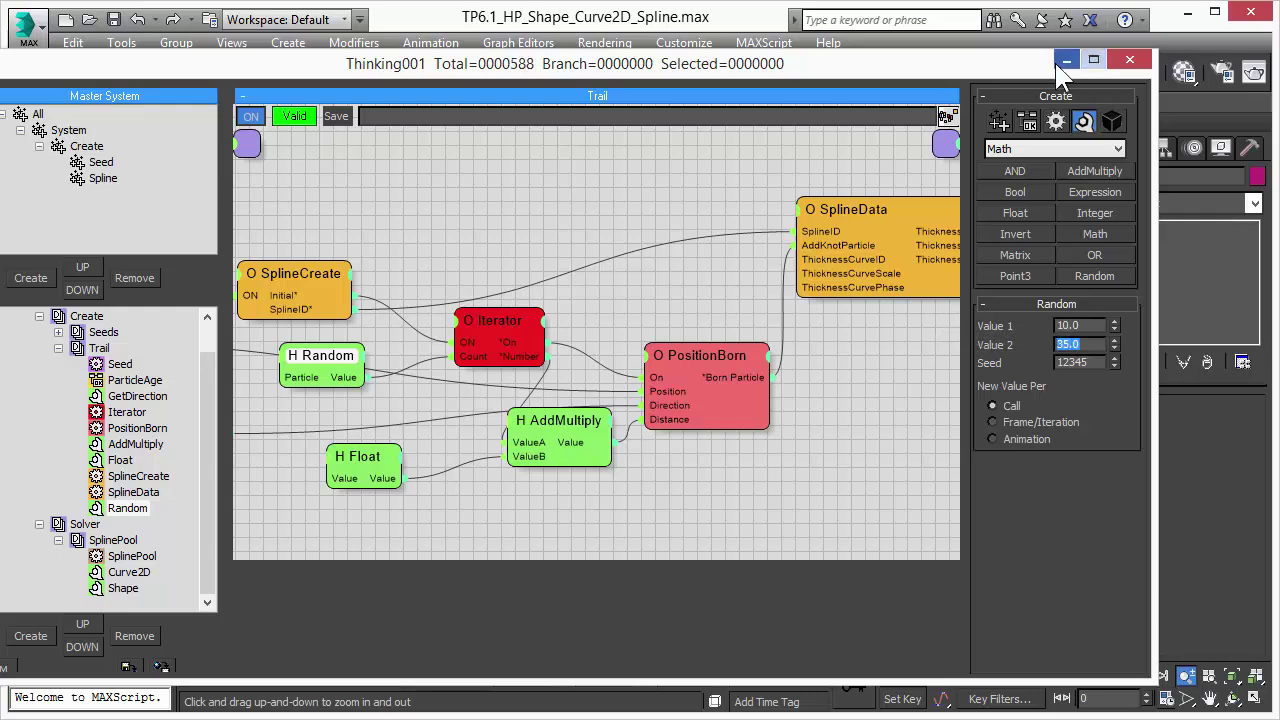
left_click_drag(1020, 72, 106, 122)
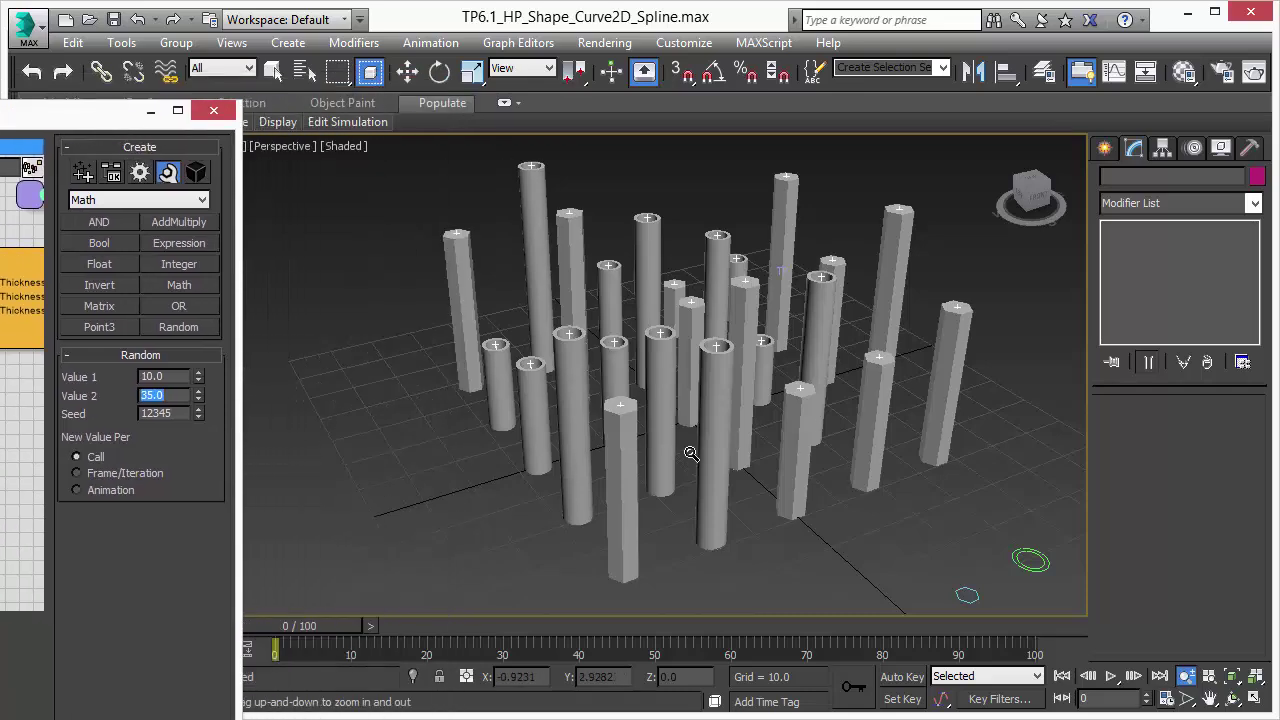
Change the Random node's seed from 12345 to 12051 to reshuffle the column heights
mouse_move(690, 453)
left_mouse_down()
mouse_move(703, 430)
mouse_move(714, 445)
left_mouse_up()
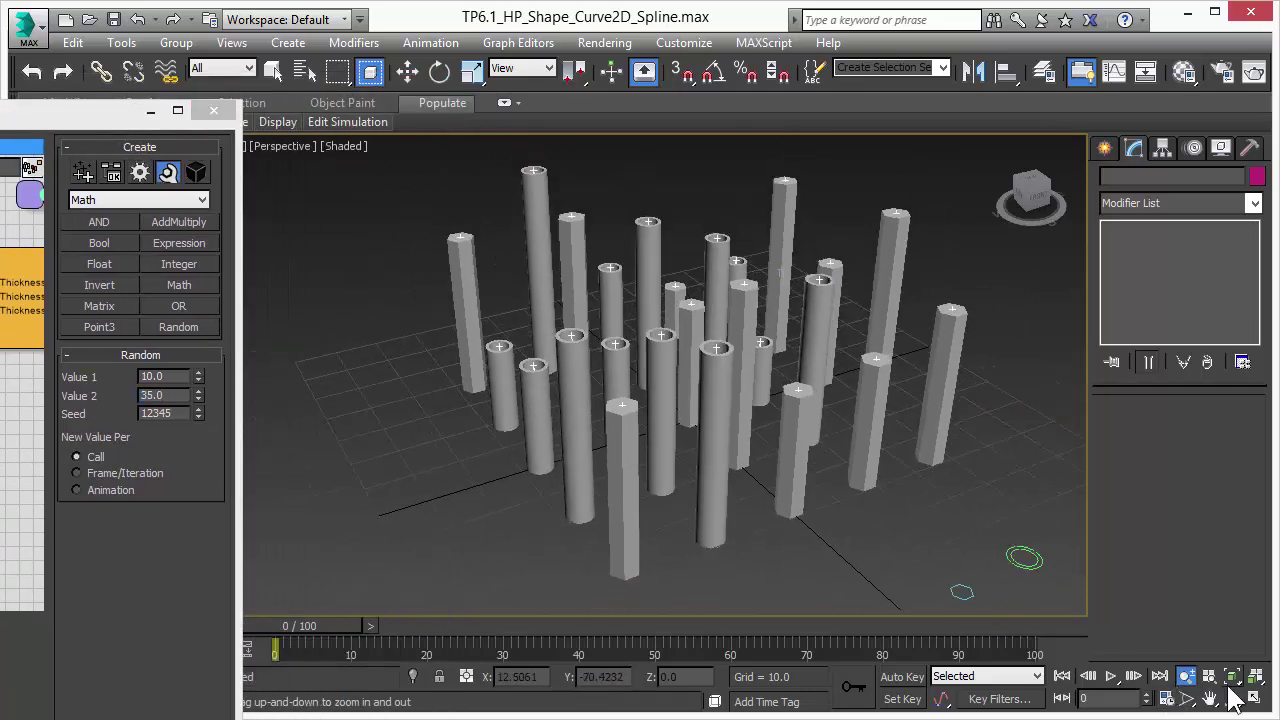
left_click(1232, 698)
left_click_drag(634, 356, 675, 361)
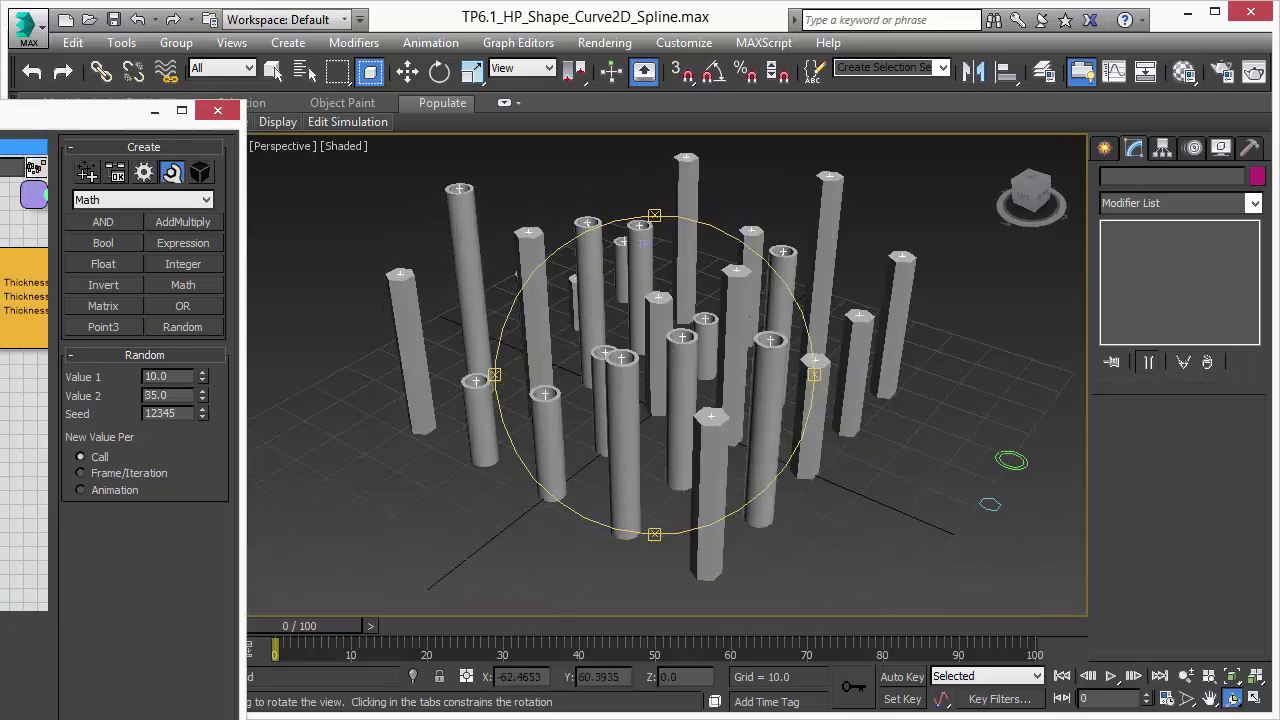
left_click_drag(100, 110, 208, 72)
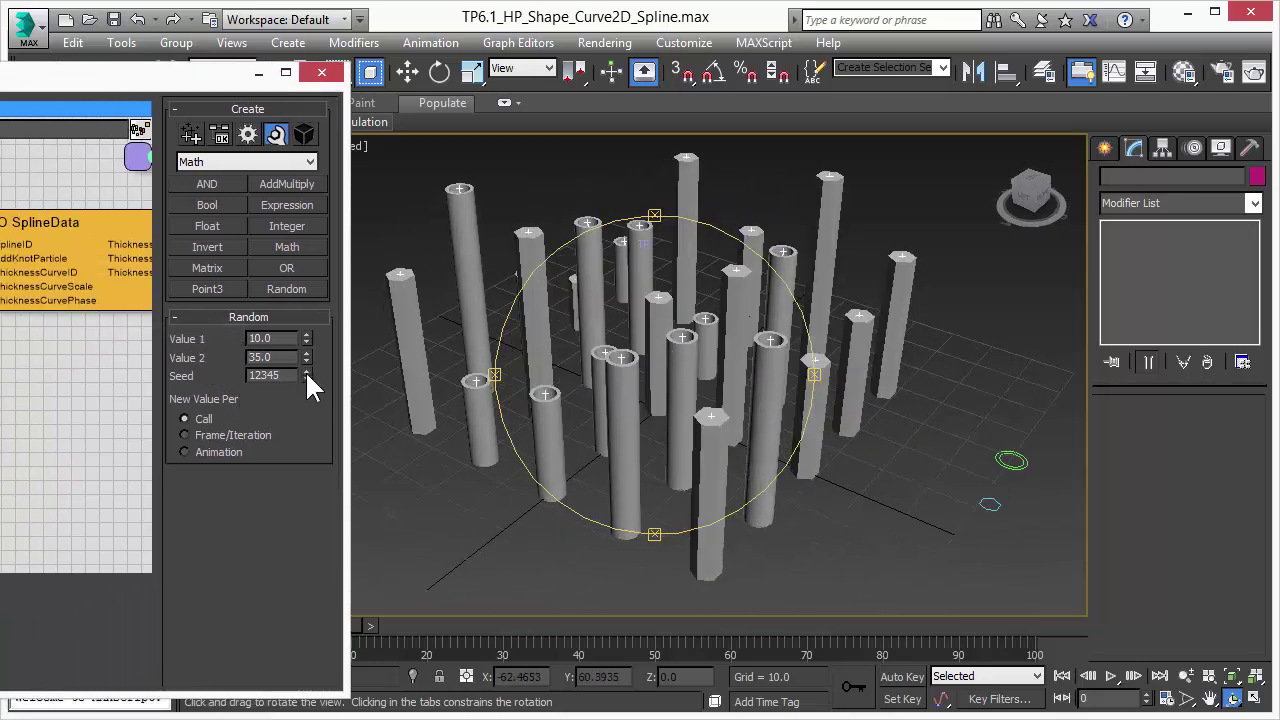
left_click_drag(305, 372, 305, 424)
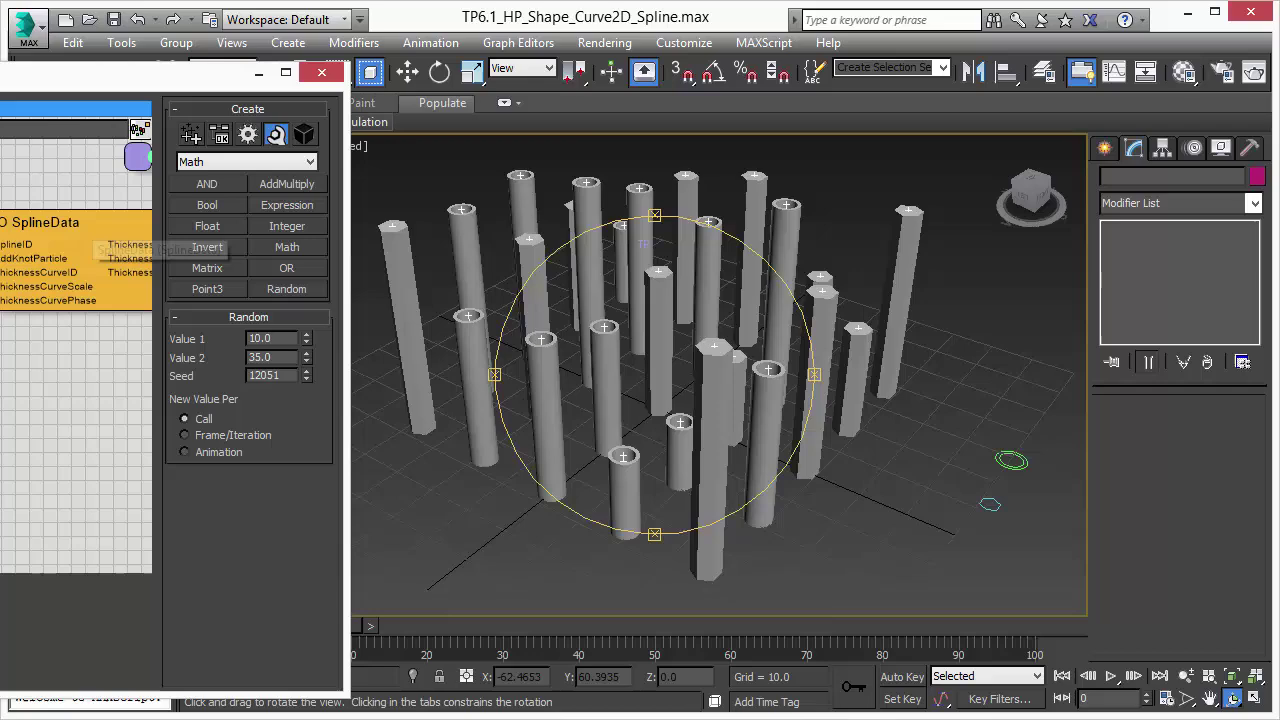
left_click_drag(230, 72, 377, 61)
left_click_drag(5, 68, 402, 84)
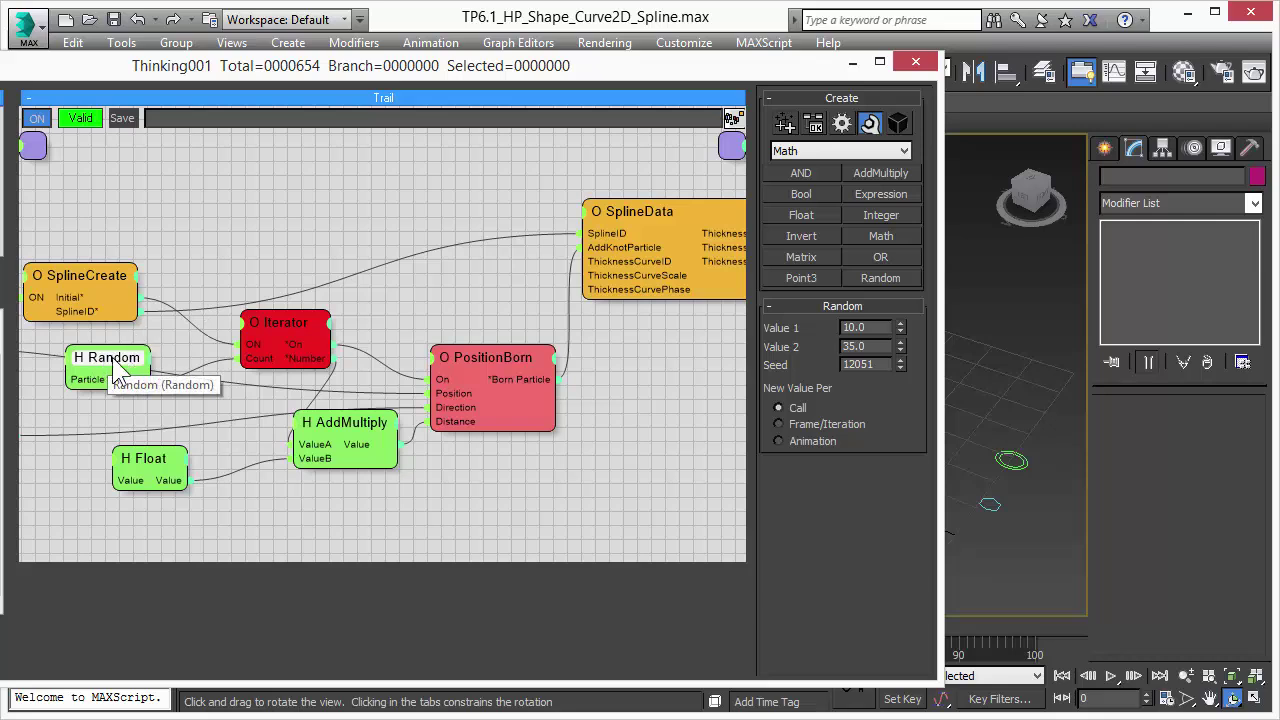
Delete the H Random node and open the SplinePool group's node parameters
key("Delete")
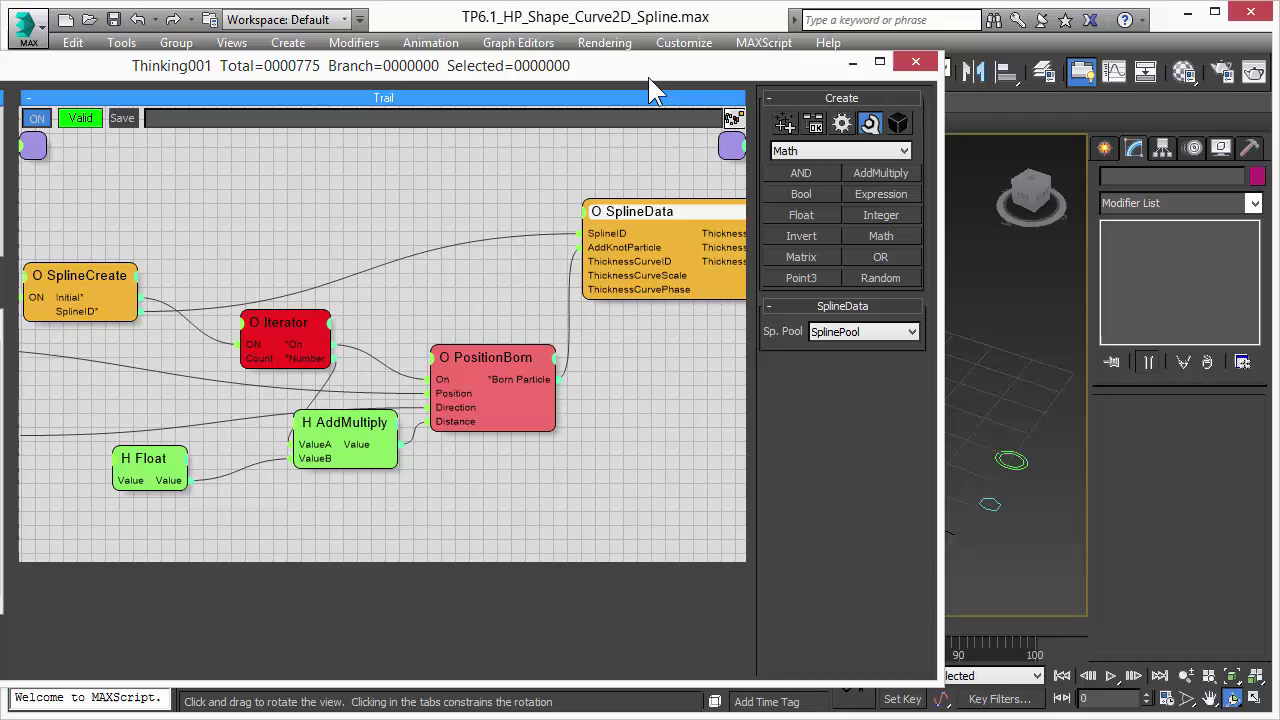
left_click_drag(648, 77, 545, 60)
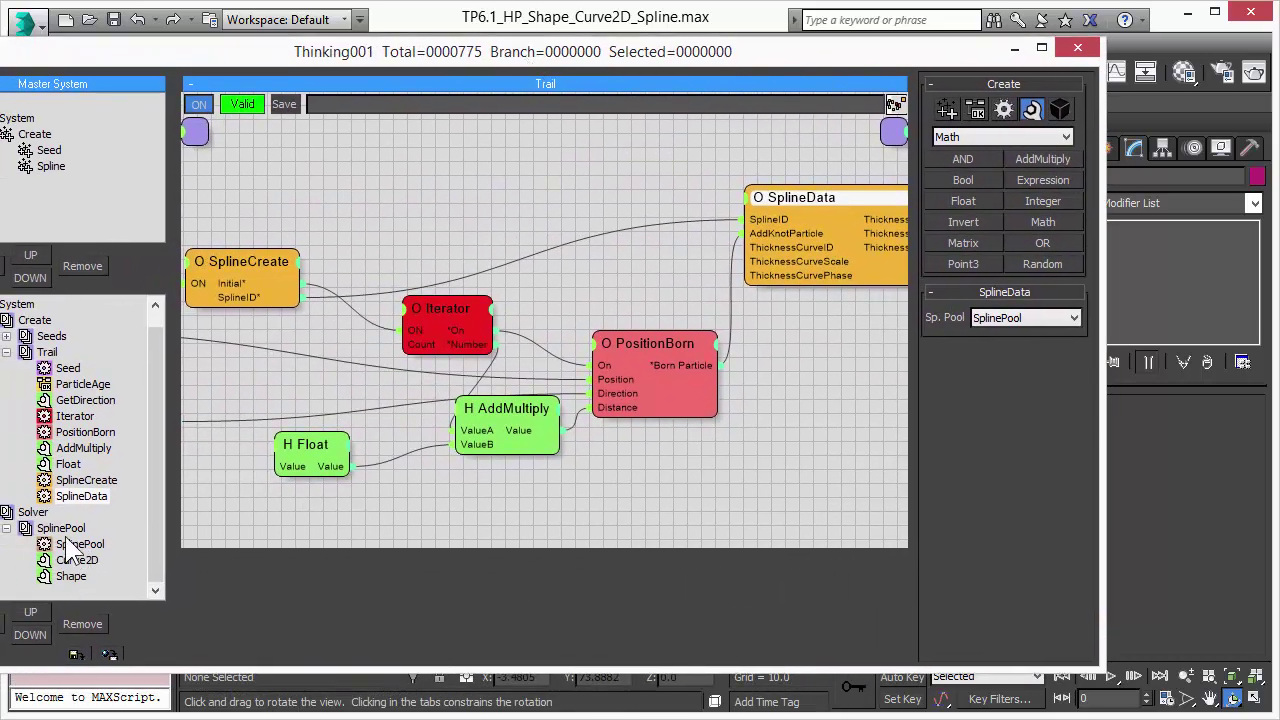
left_click(8, 353)
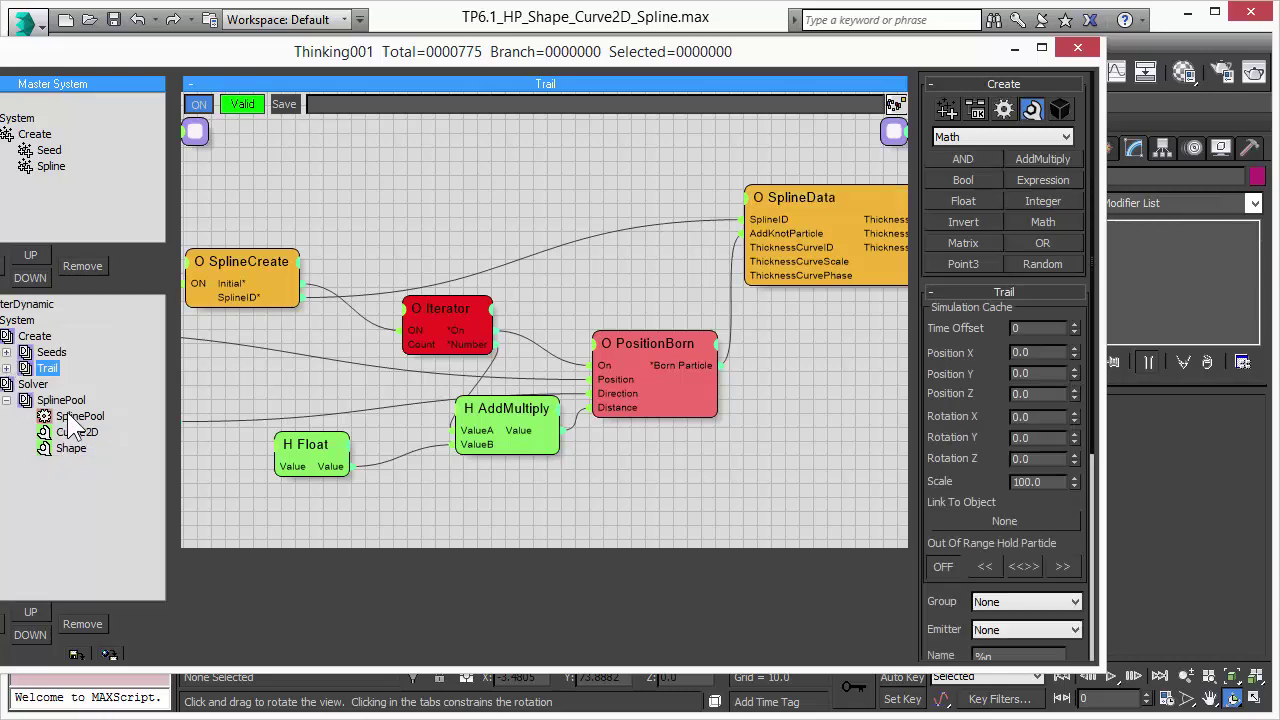
left_click(60, 400)
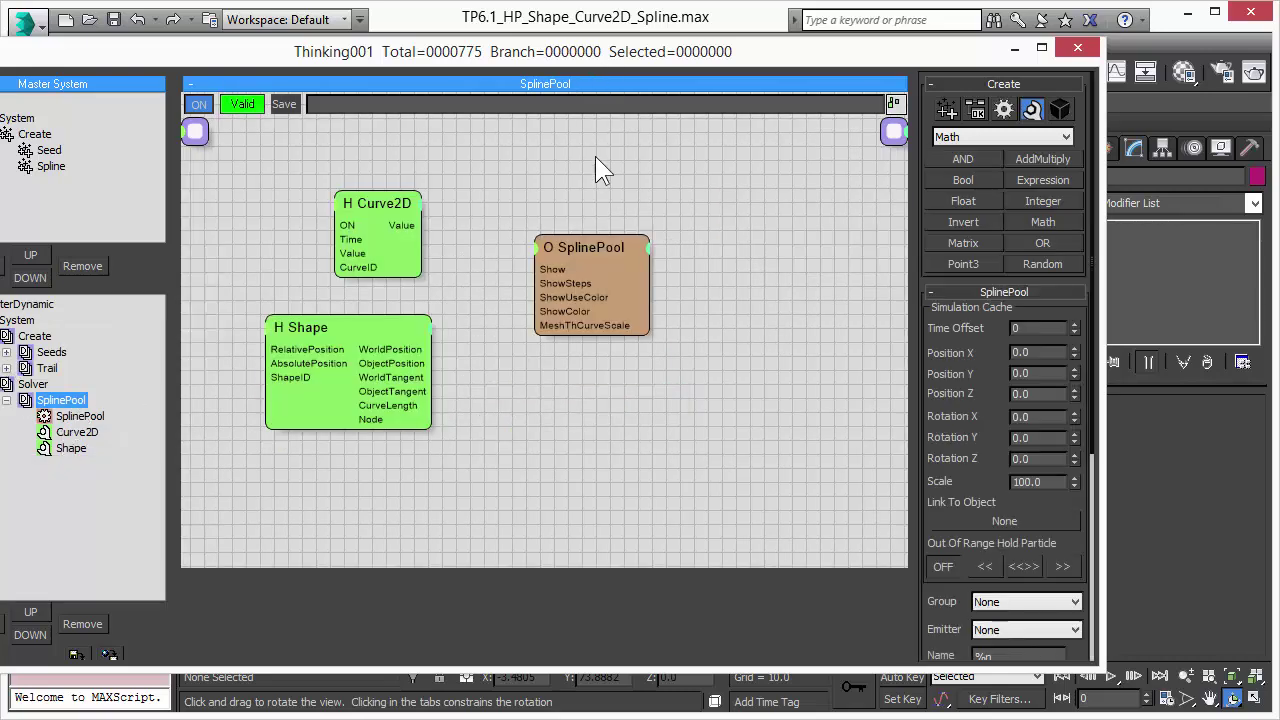
left_click(602, 240)
left_click_drag(808, 51, 183, 103)
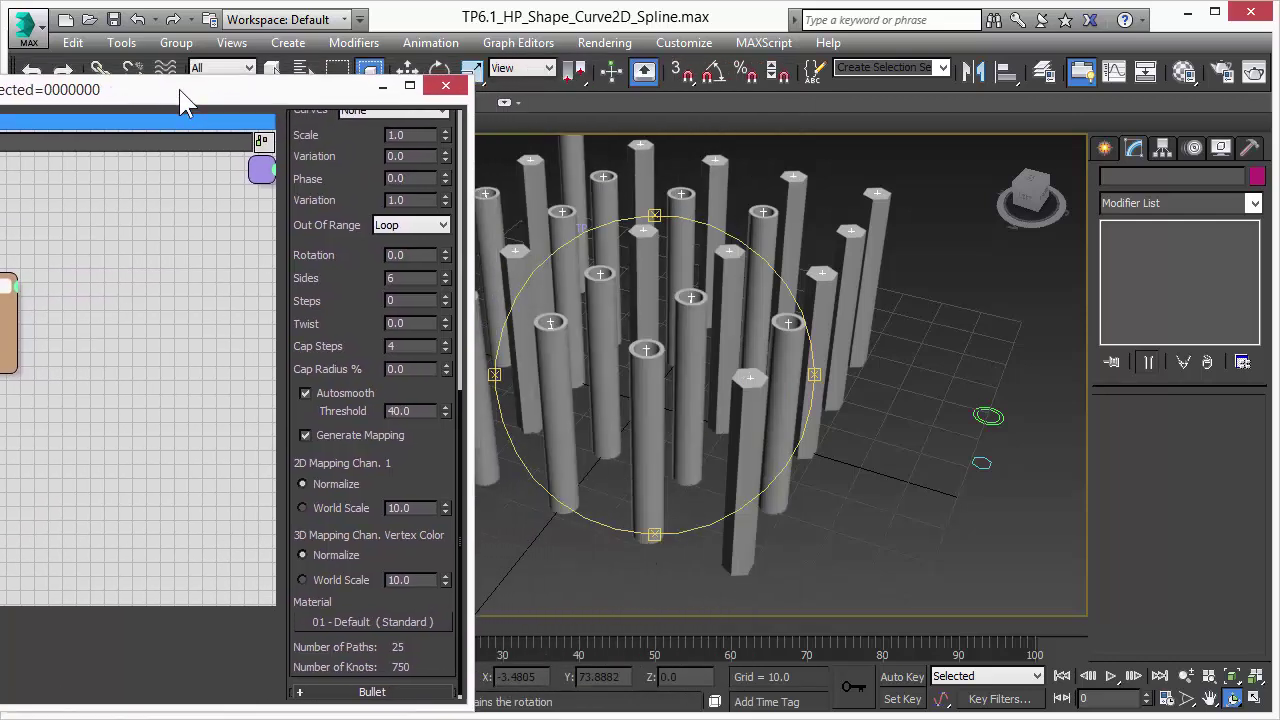
Check the H Shape node's list holding Circle001 and NGon001, then go to object creation
left_click_drag(347, 137, 349, 486)
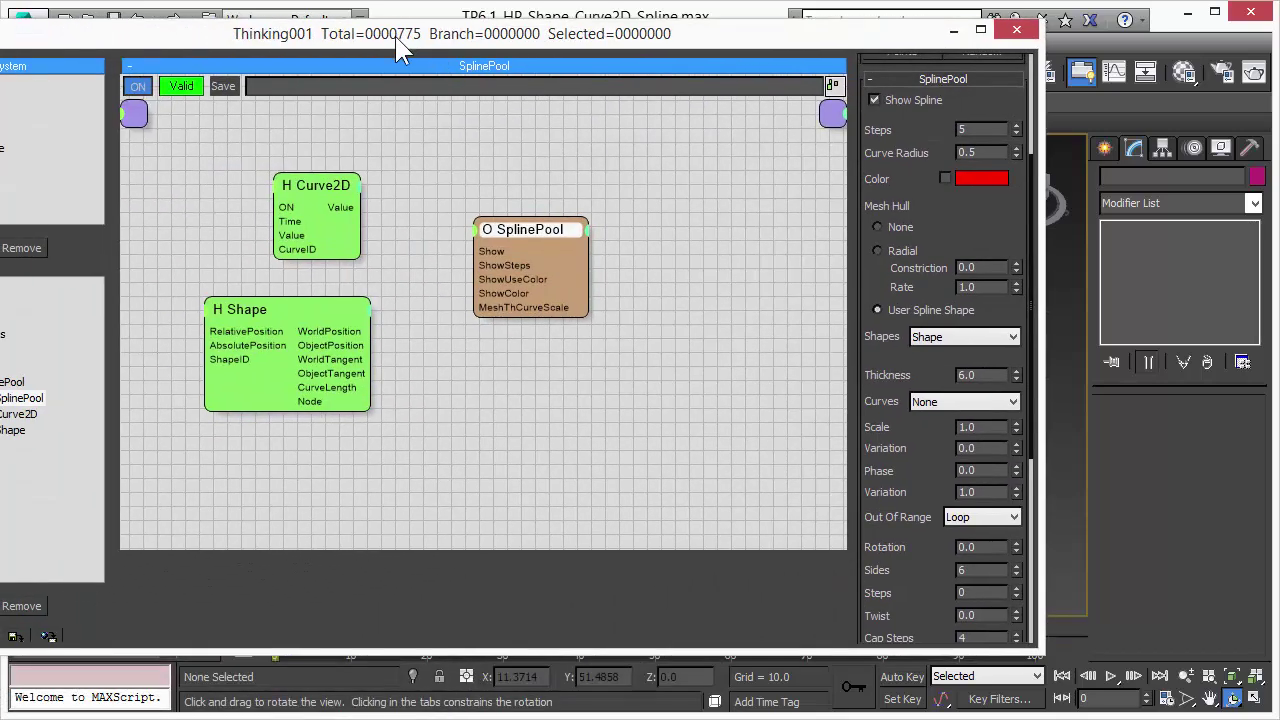
left_click(300, 310)
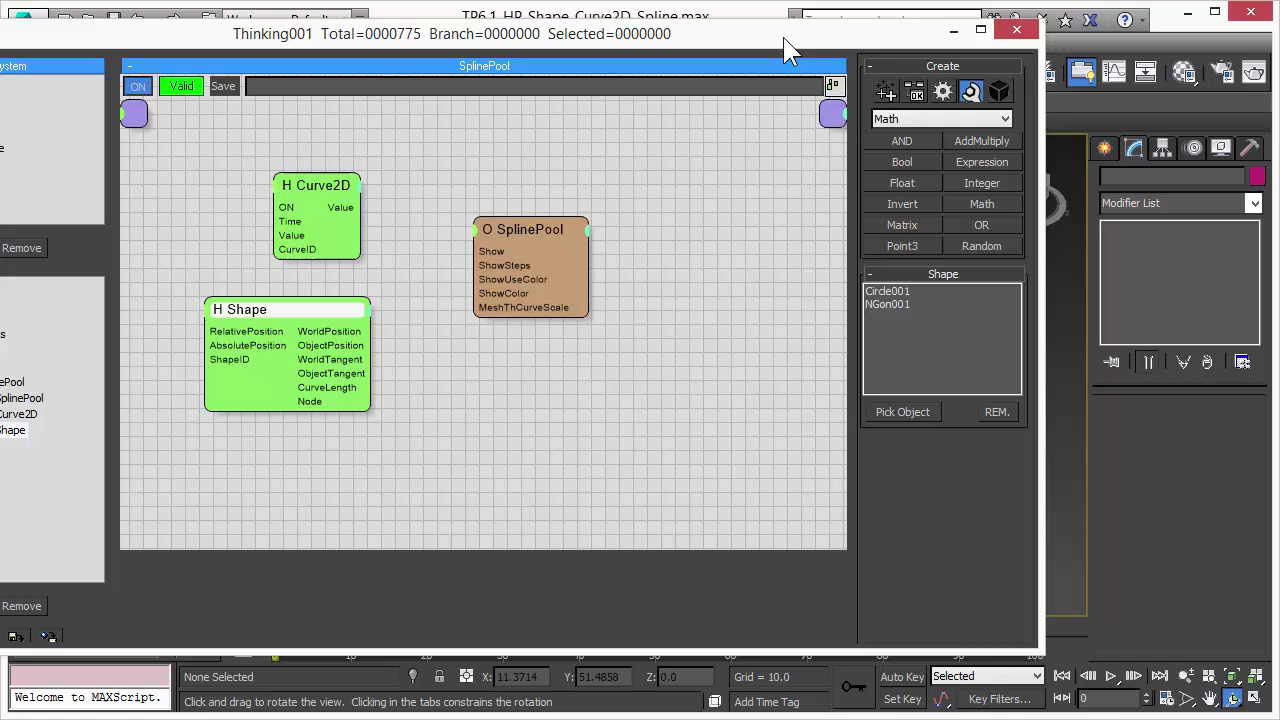
left_click_drag(785, 50, 200, 75)
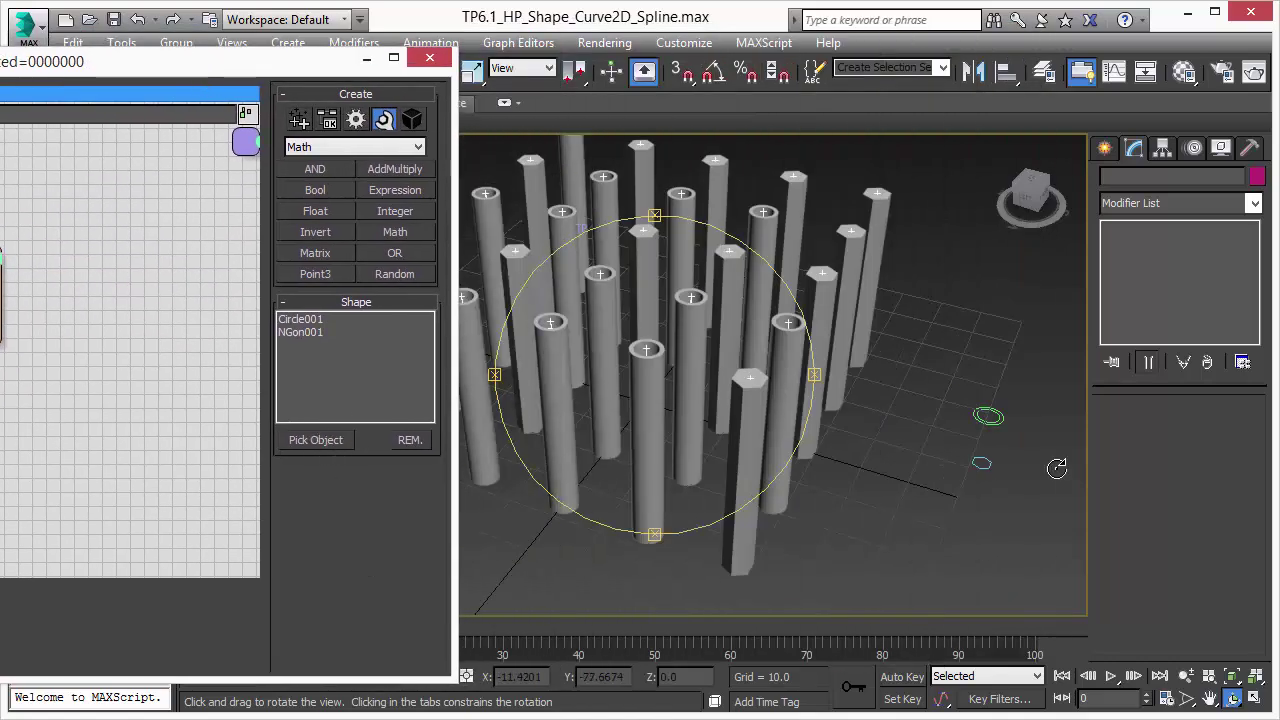
left_click(1105, 149)
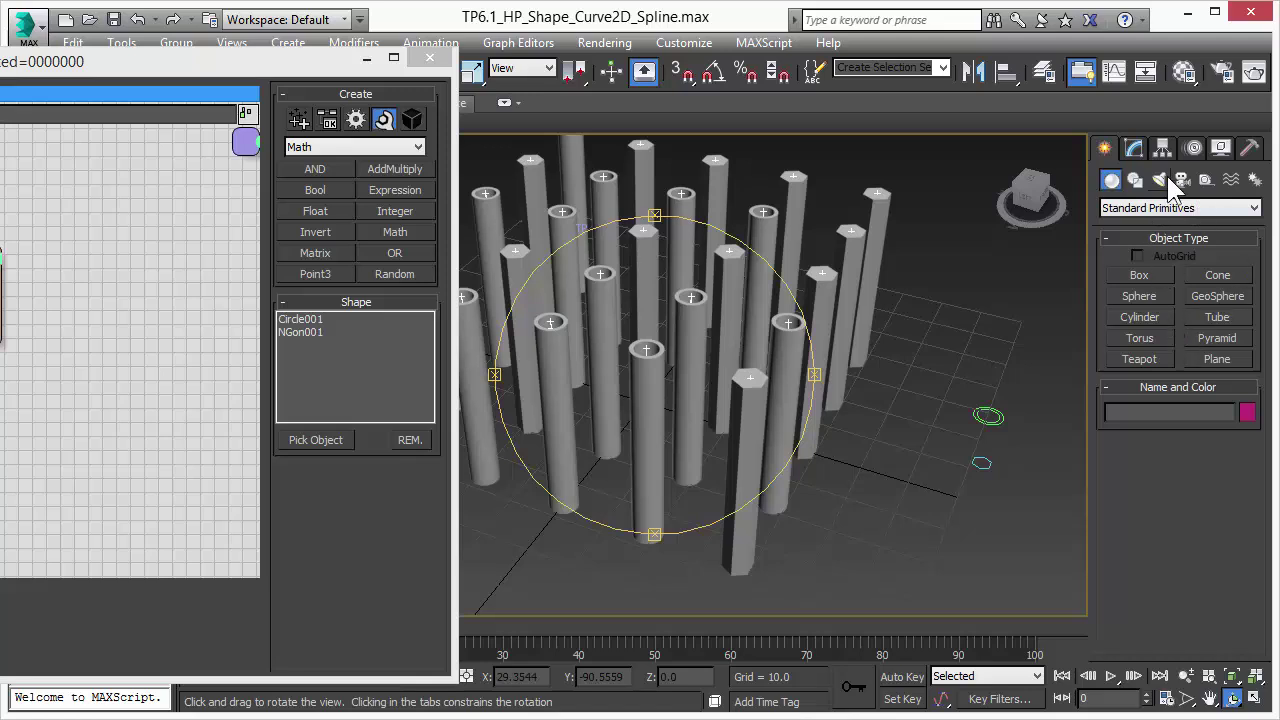
Draw a six-point star spline Star001 with Radius 1 4.09 and Radius 2 about 13.31
left_click(1135, 179)
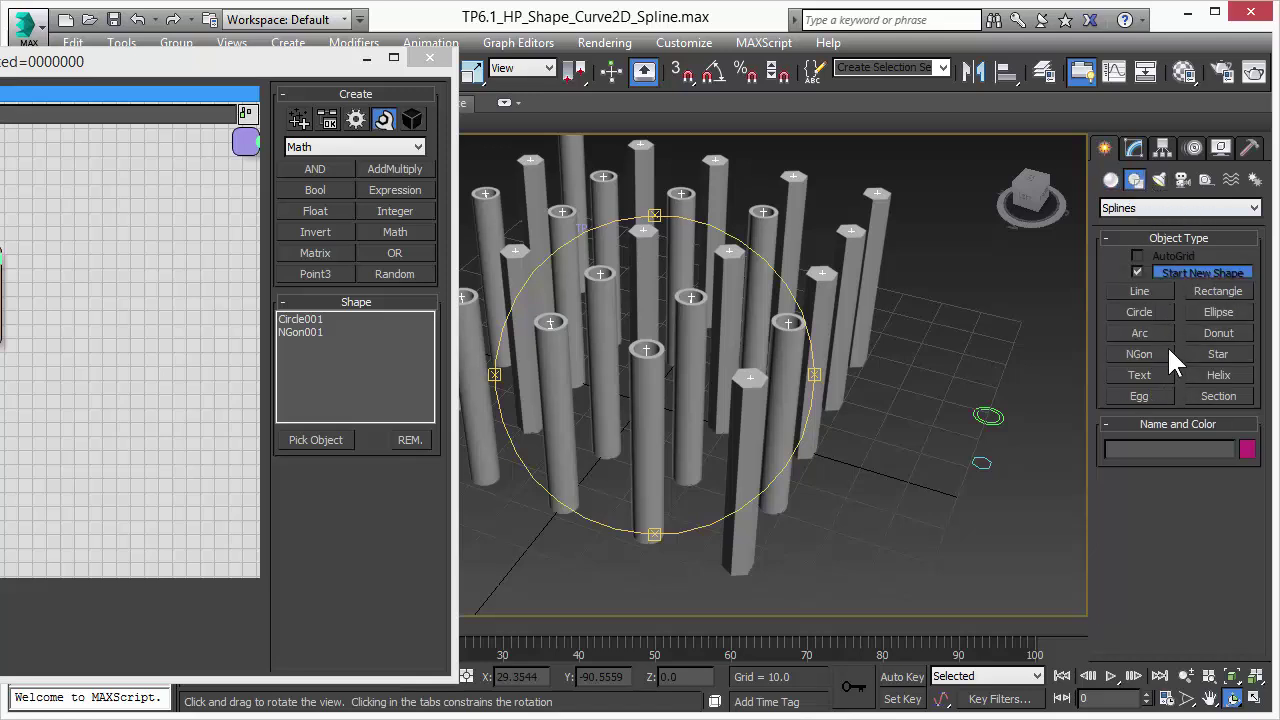
left_click(1218, 354)
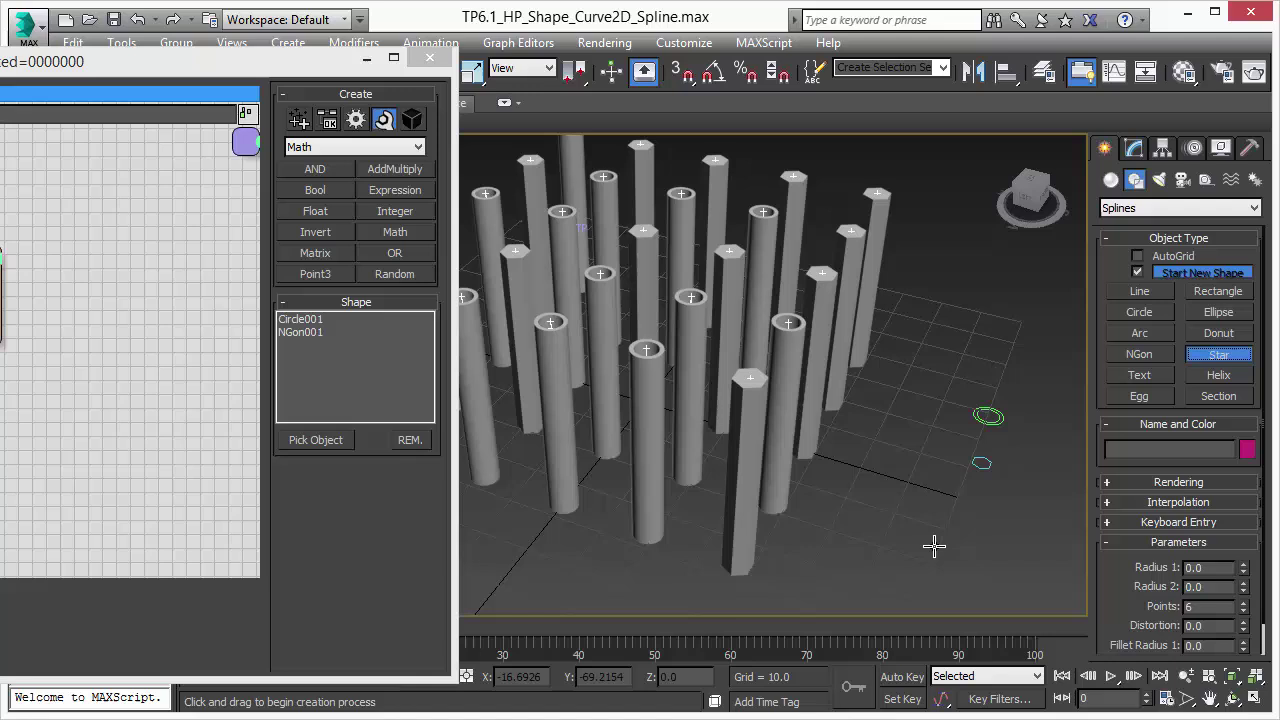
left_click_drag(932, 549, 941, 530)
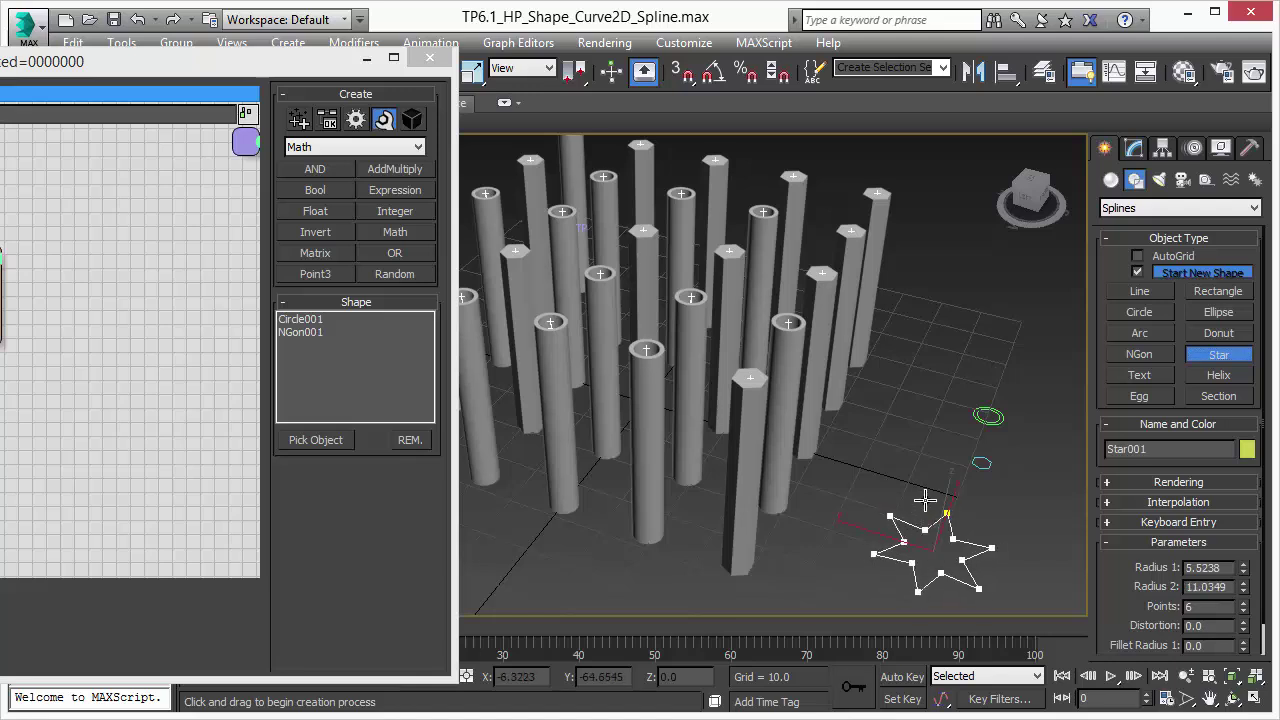
left_click(928, 500)
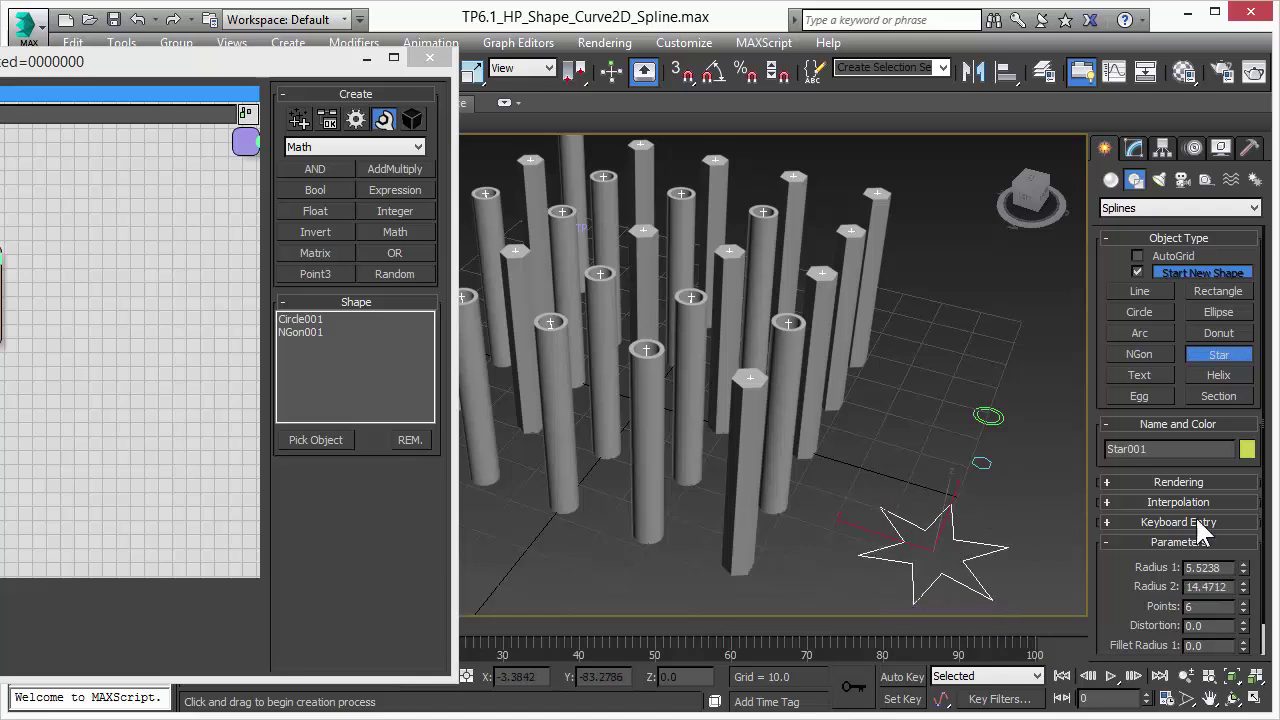
left_click_drag(1242, 590, 1242, 598)
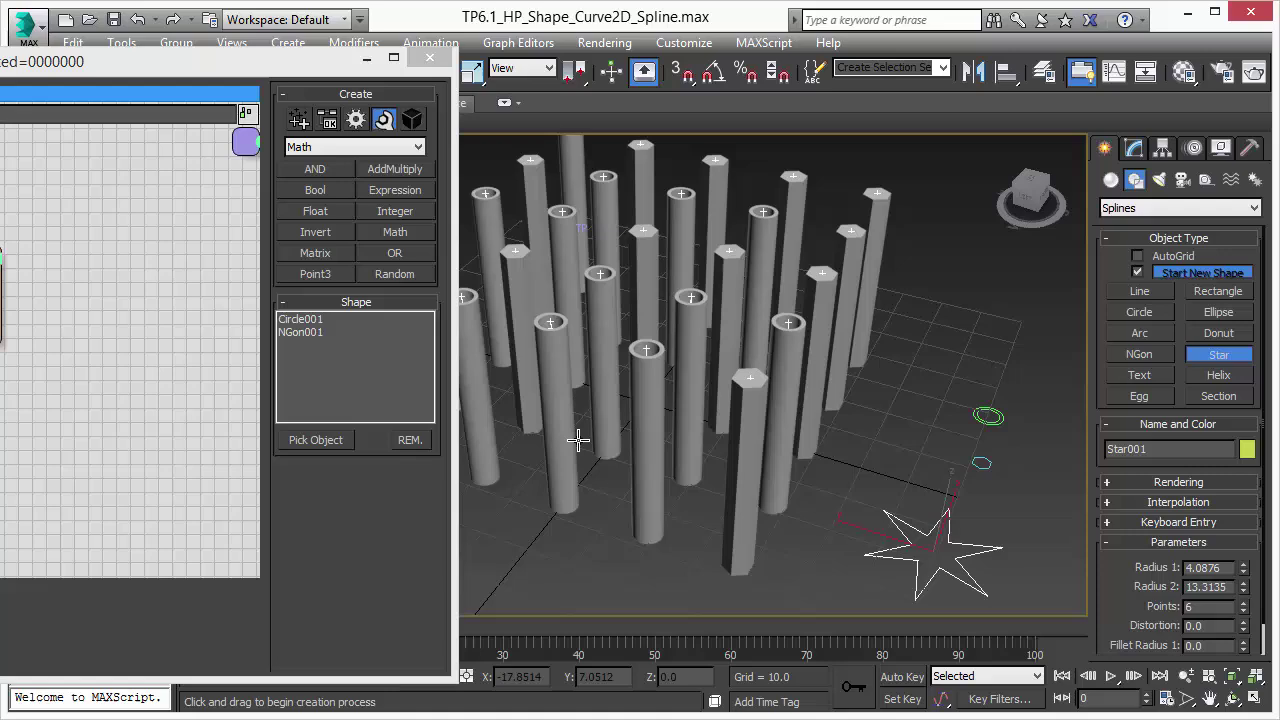
left_click(332, 442)
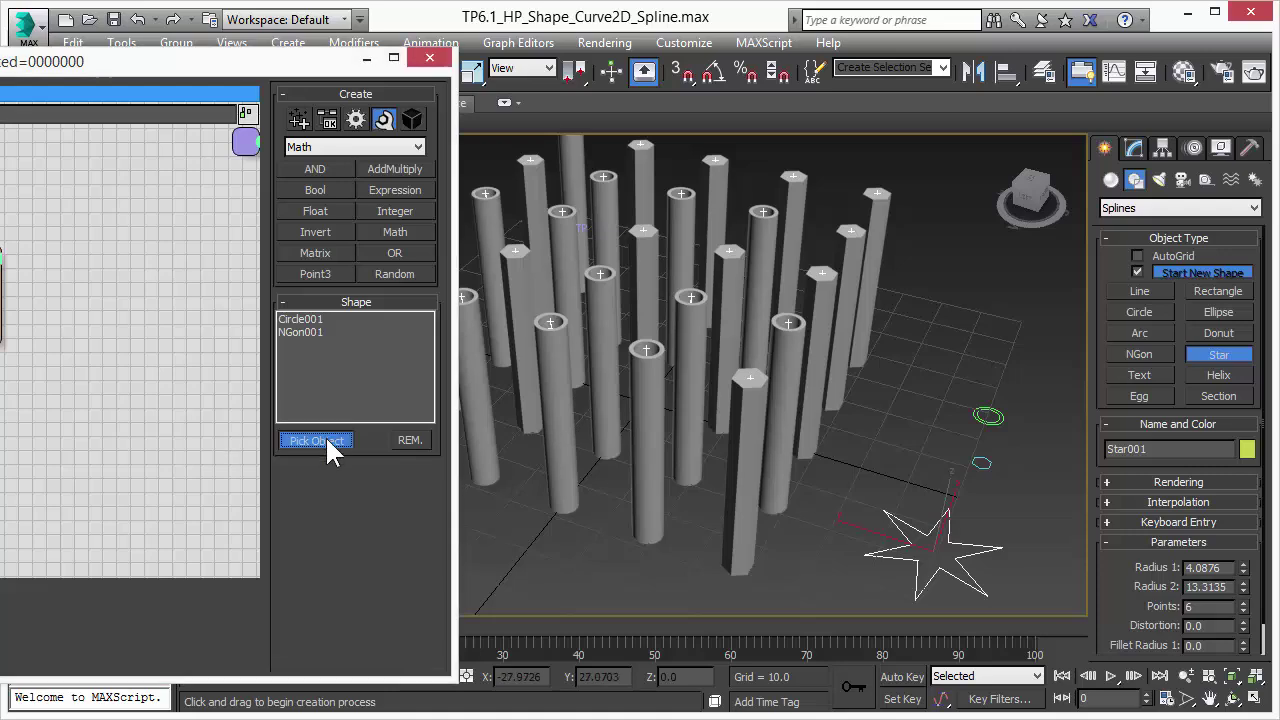
Add Star001 to the Shape list, inspect the star-profiled columns, then remove it again
left_click(893, 559)
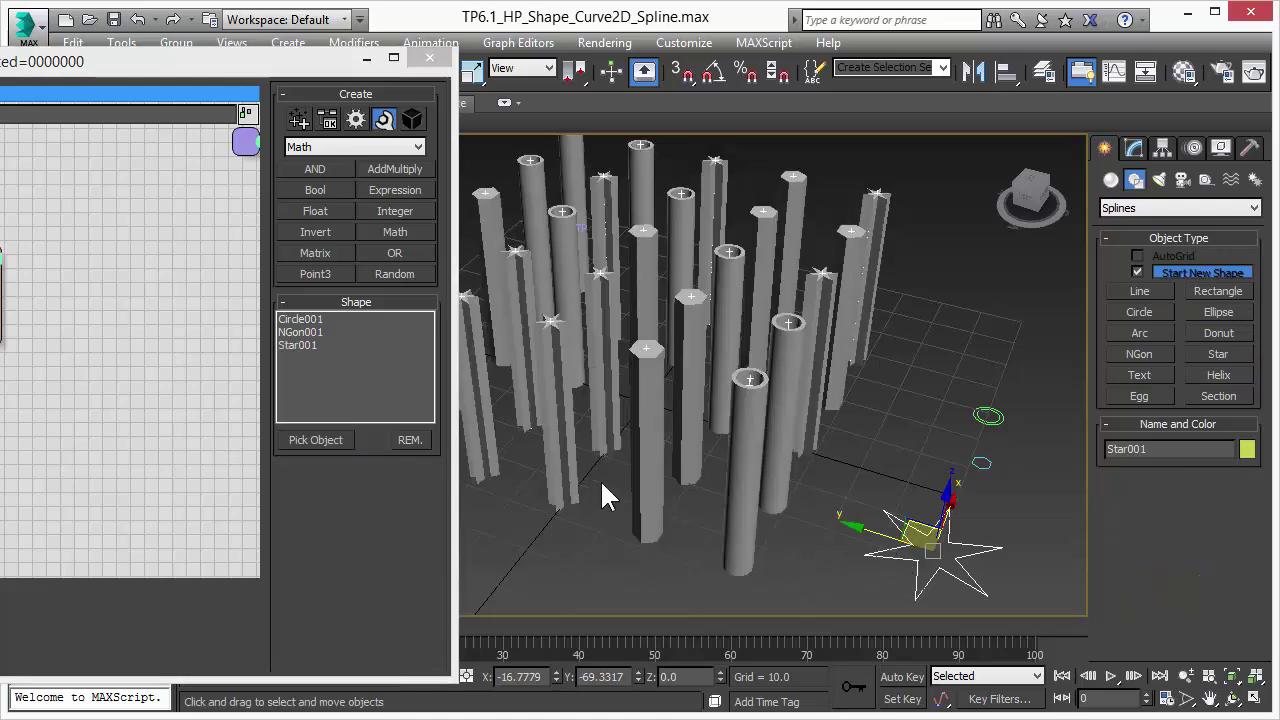
middle_click_drag(603, 443, 759, 366, "alt")
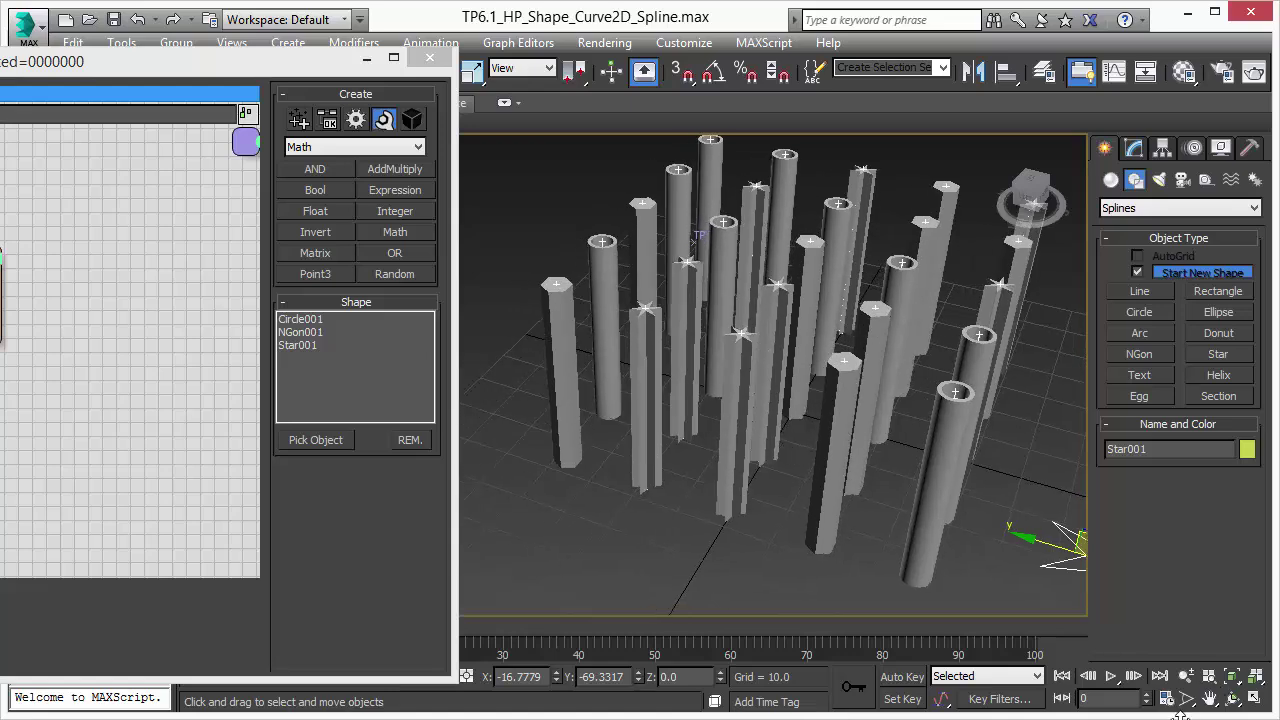
left_click(1185, 677)
mouse_move(781, 373)
left_mouse_down()
mouse_move(780, 305)
mouse_move(776, 372)
mouse_move(774, 357)
left_mouse_up()
middle_click_drag(806, 428, 733, 417, "alt")
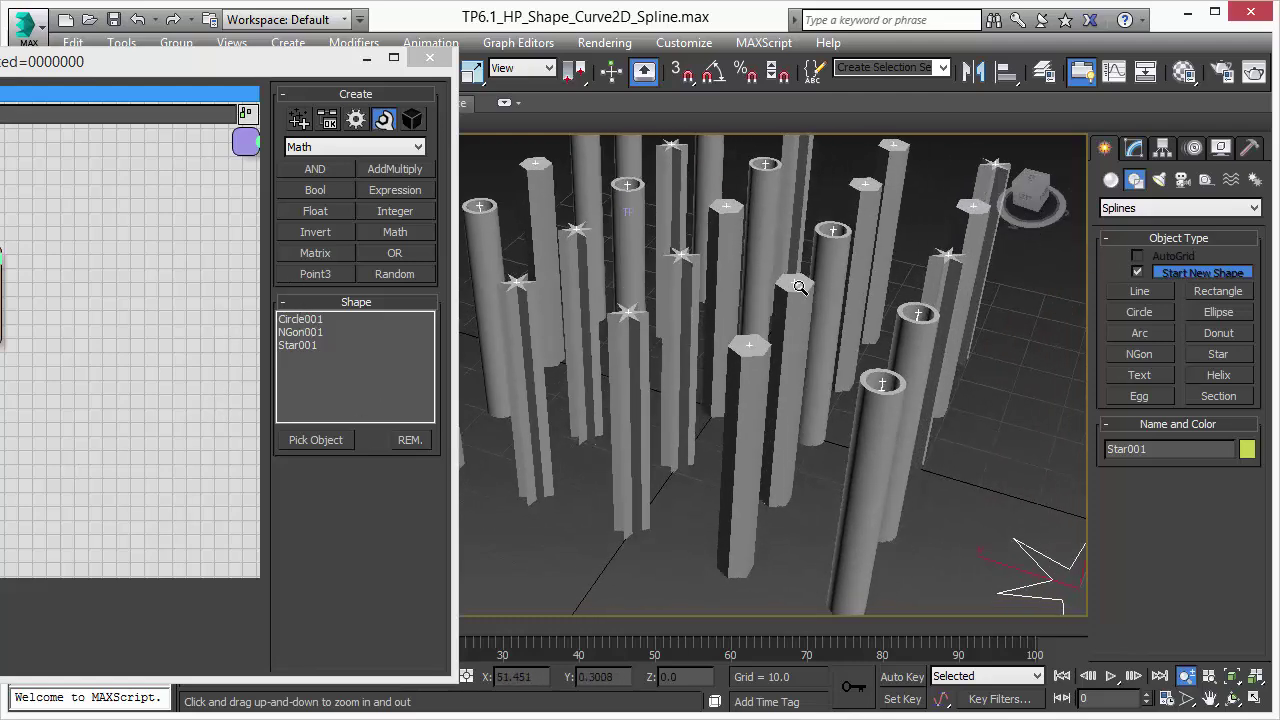
middle_click_drag(801, 297, 555, 187, "alt")
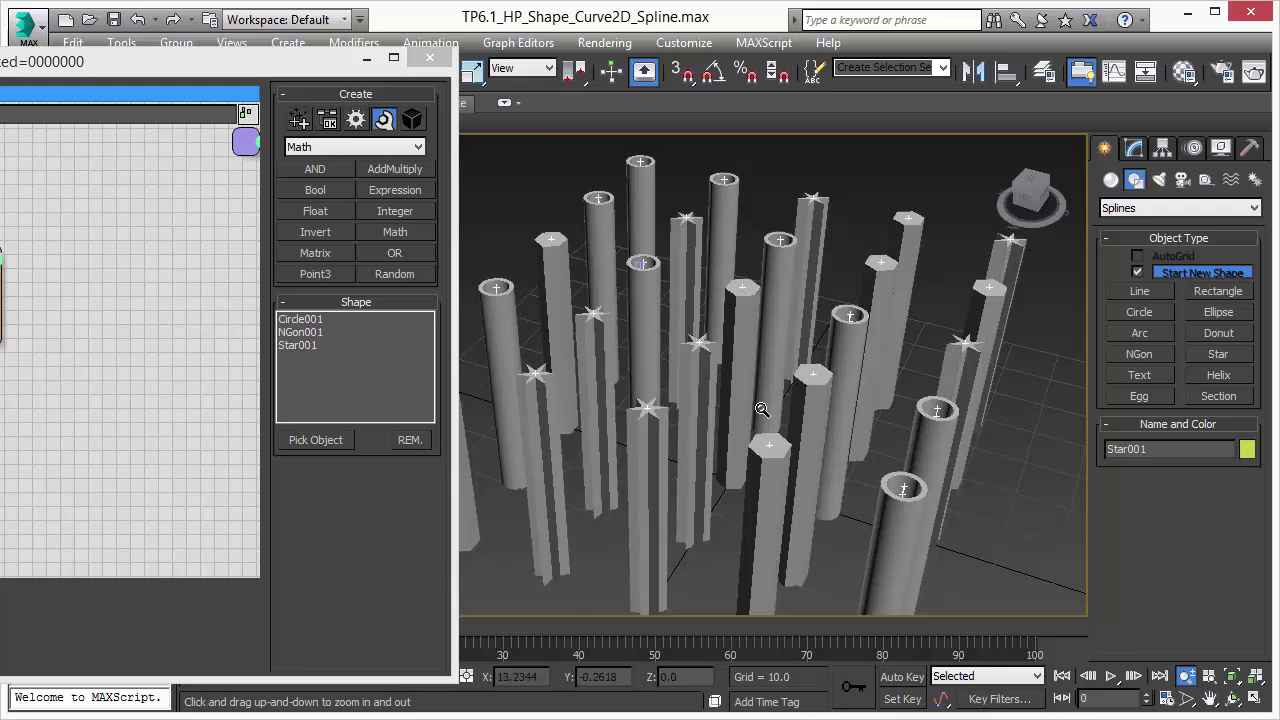
left_click_drag(685, 531, 688, 595)
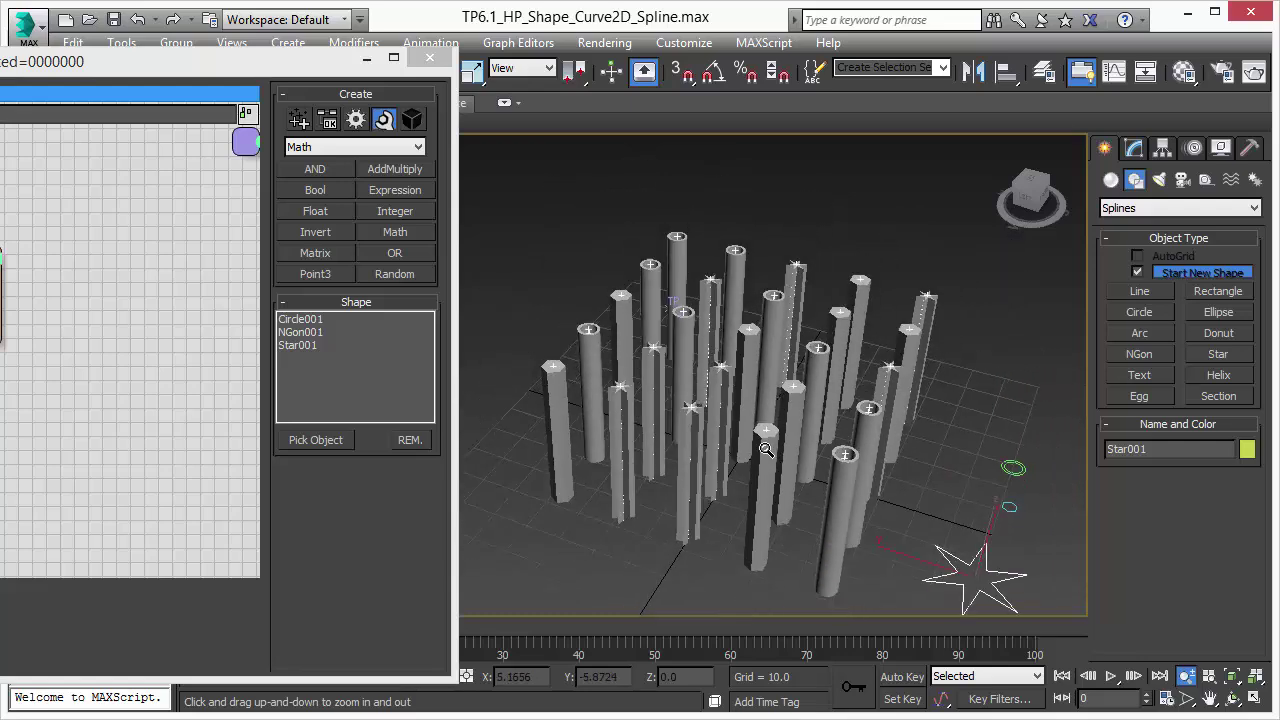
left_click(300, 345)
left_click(408, 442)
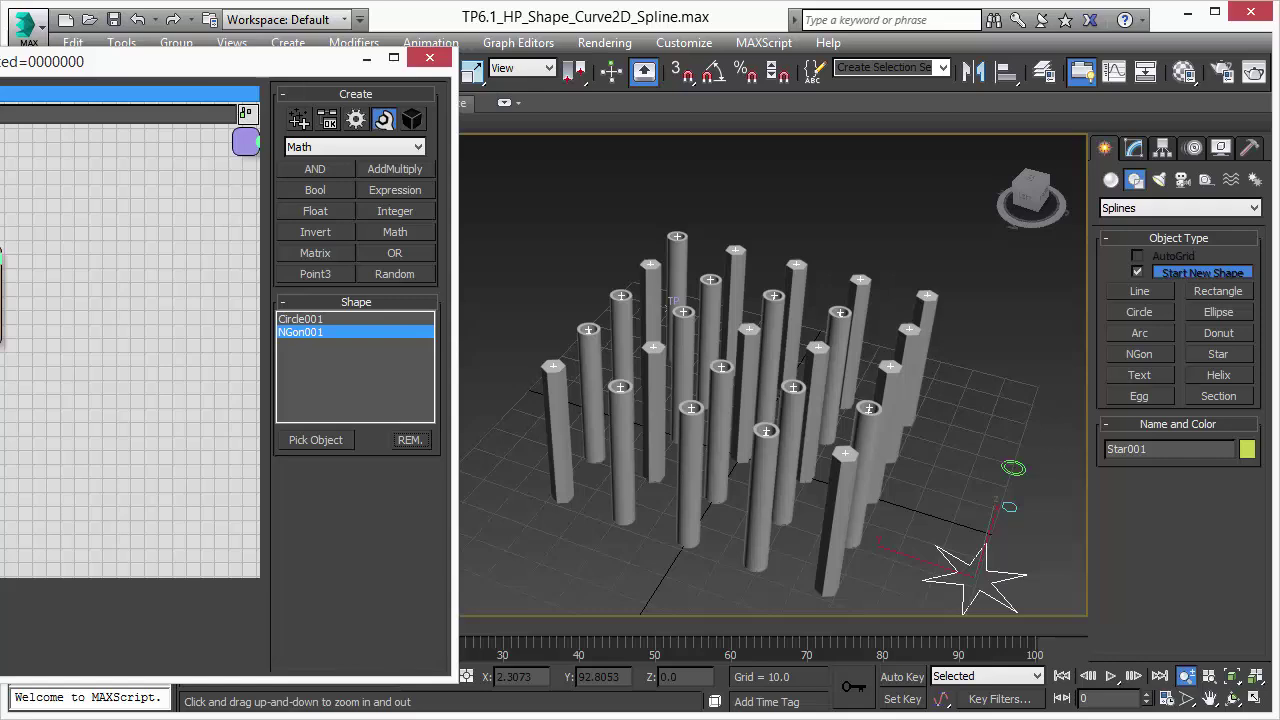
Set the SplinePool Mesh Hull cross-section source to Shape under User Spline Shape
left_click_drag(190, 61, 454, 80)
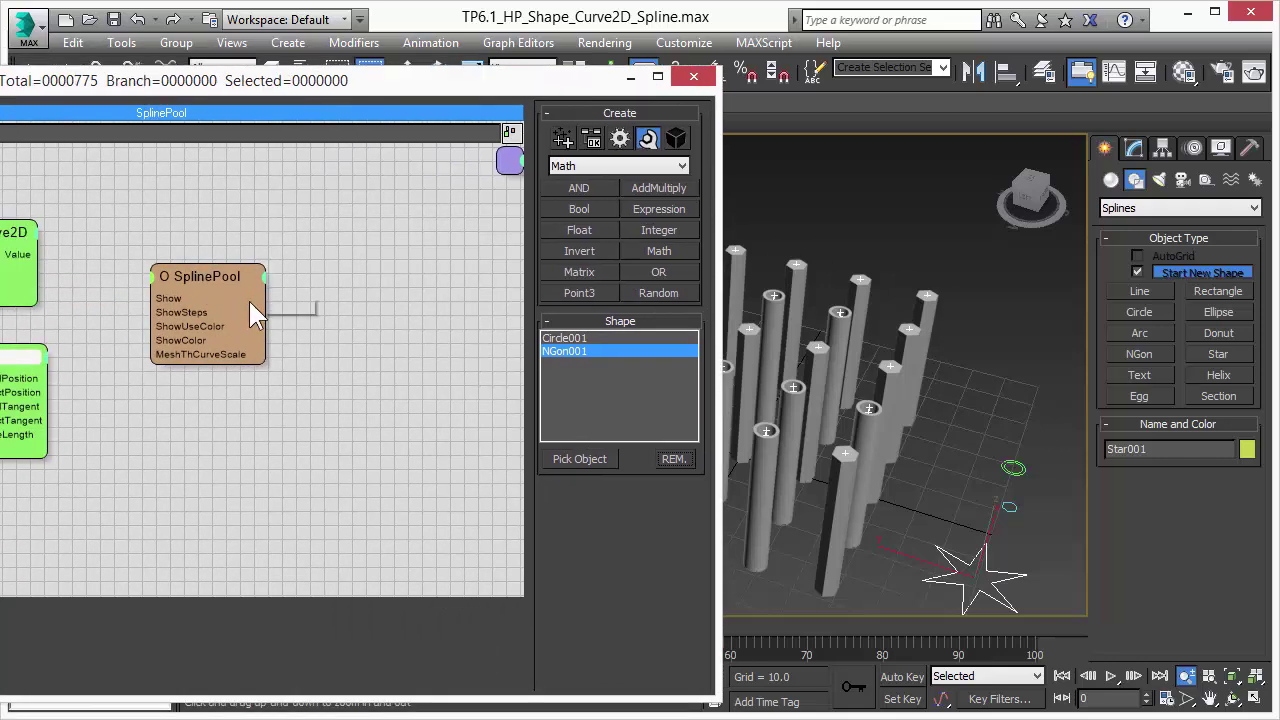
left_click(232, 275)
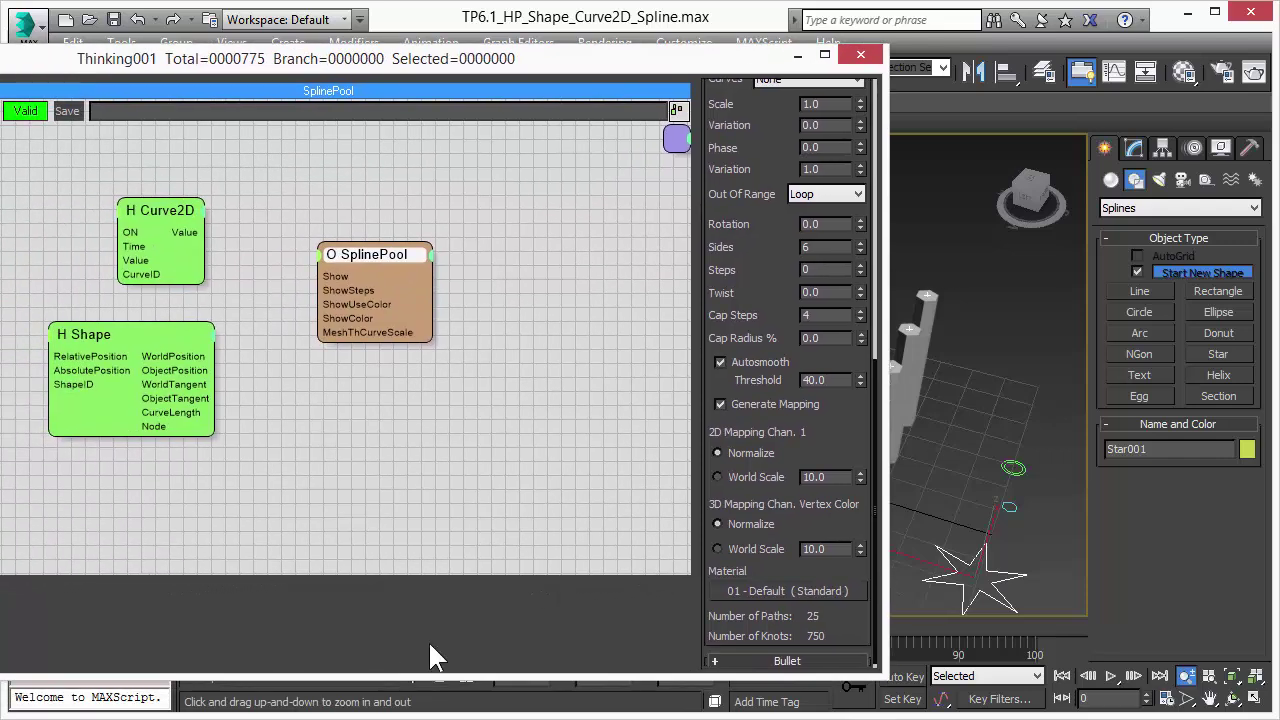
left_click_drag(140, 338, 195, 369)
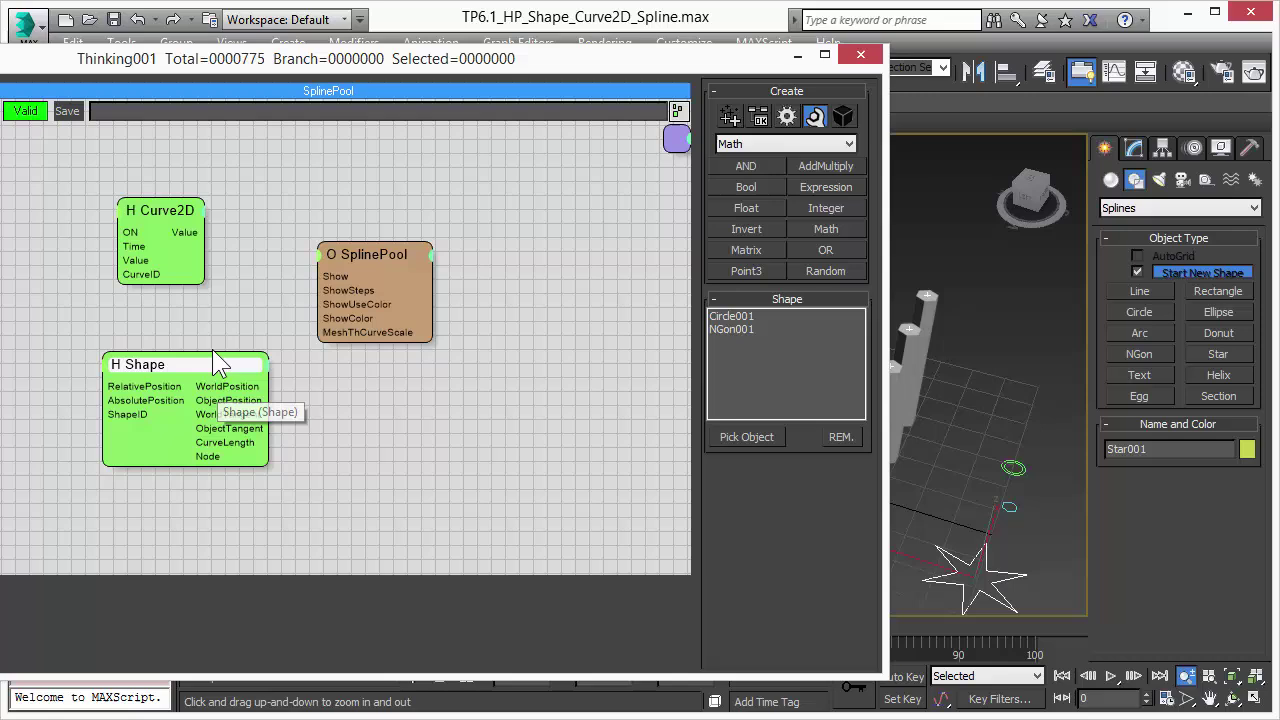
left_click(372, 268)
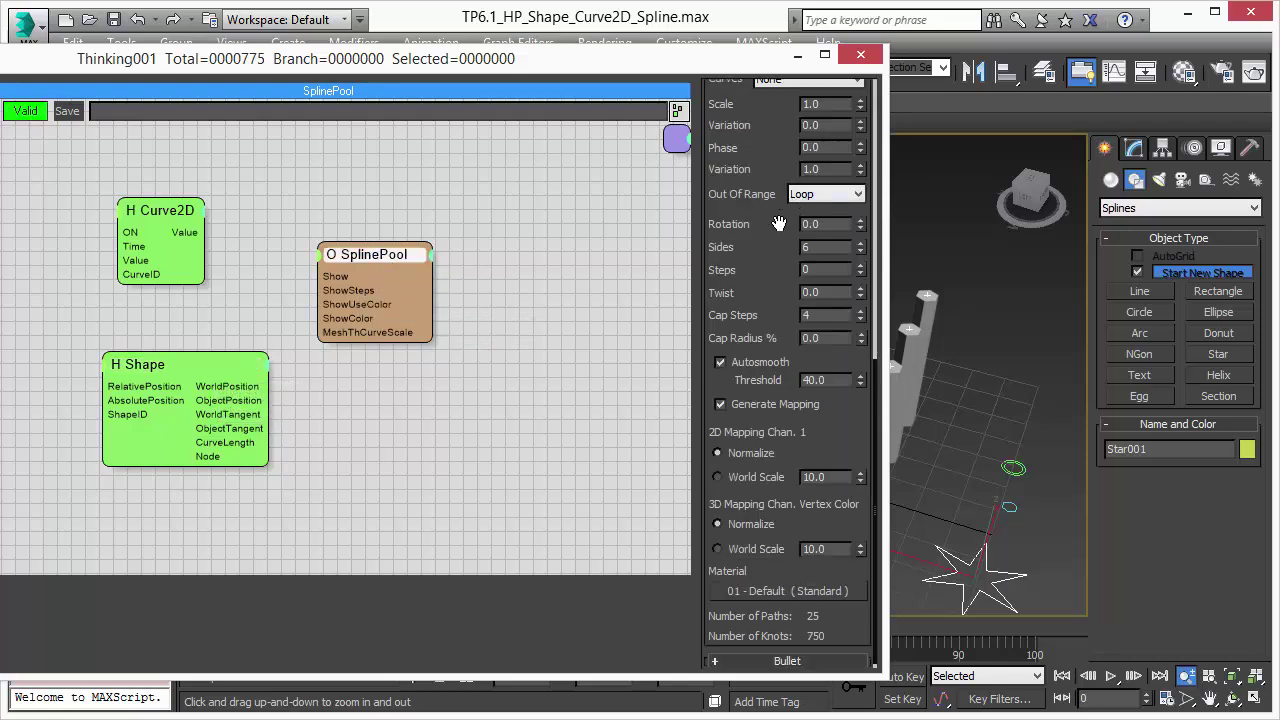
left_click_drag(780, 222, 769, 454)
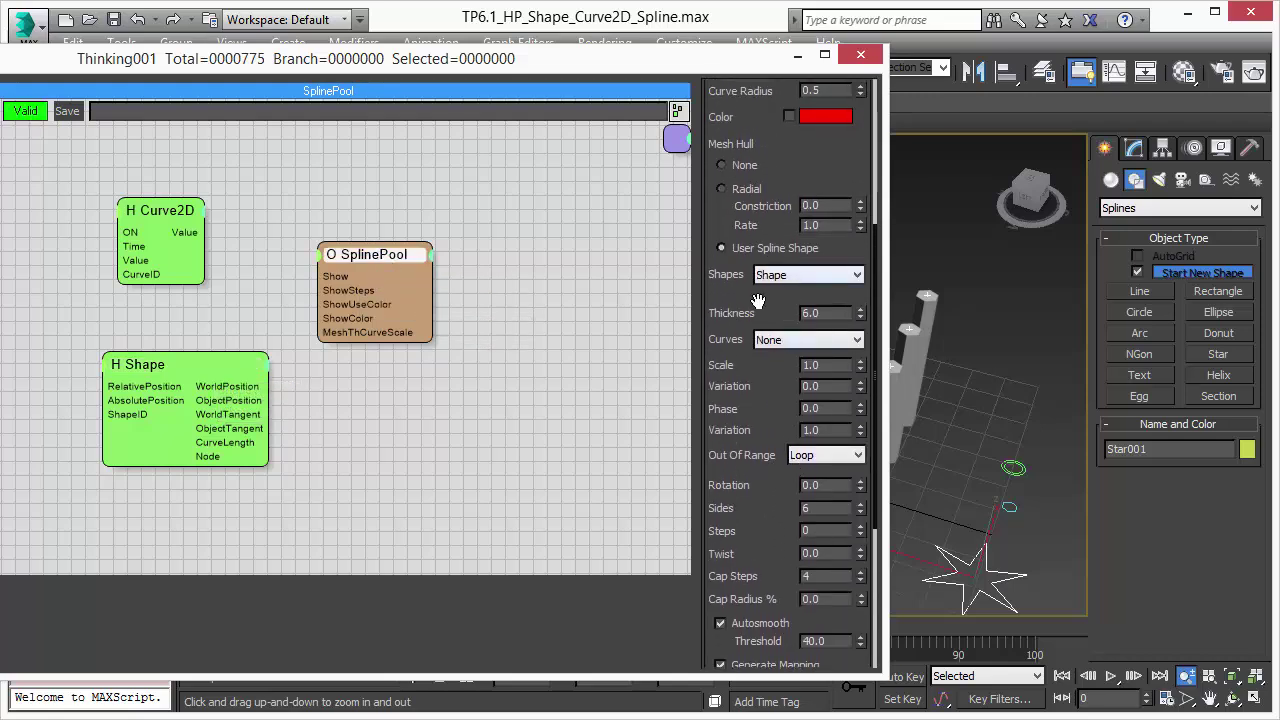
left_click_drag(758, 301, 760, 410)
left_click(856, 385)
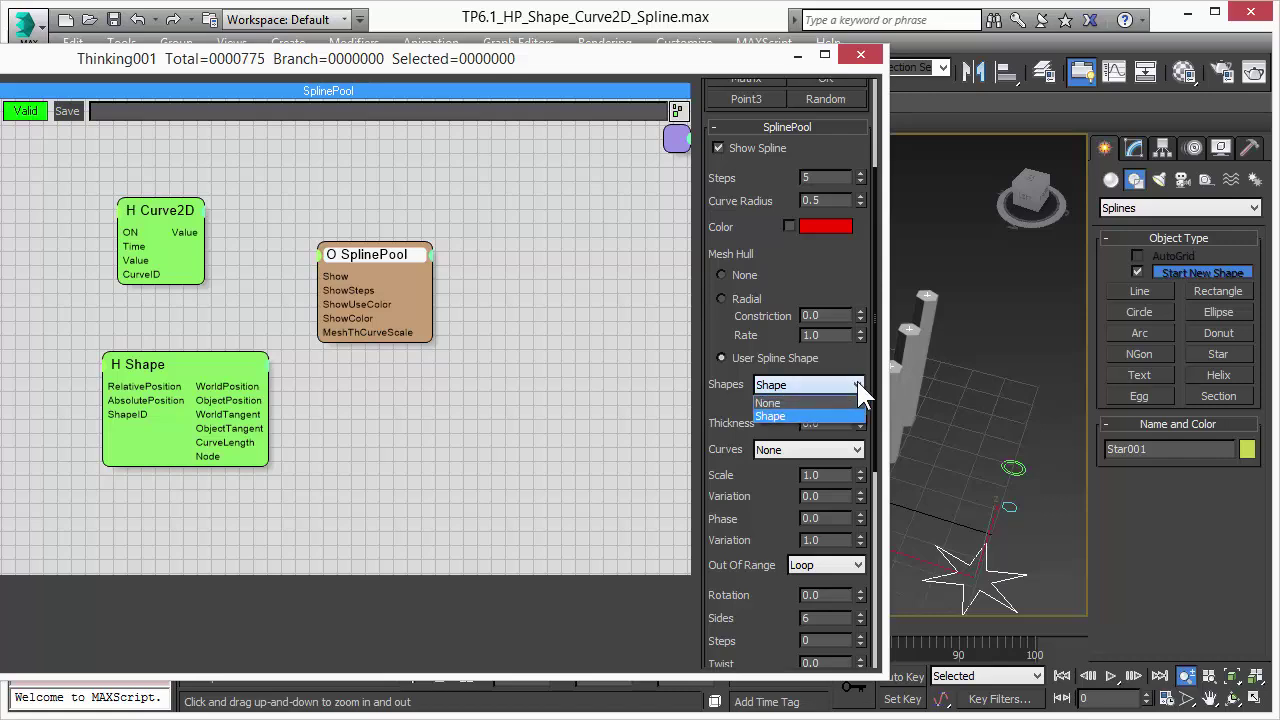
left_click(857, 386)
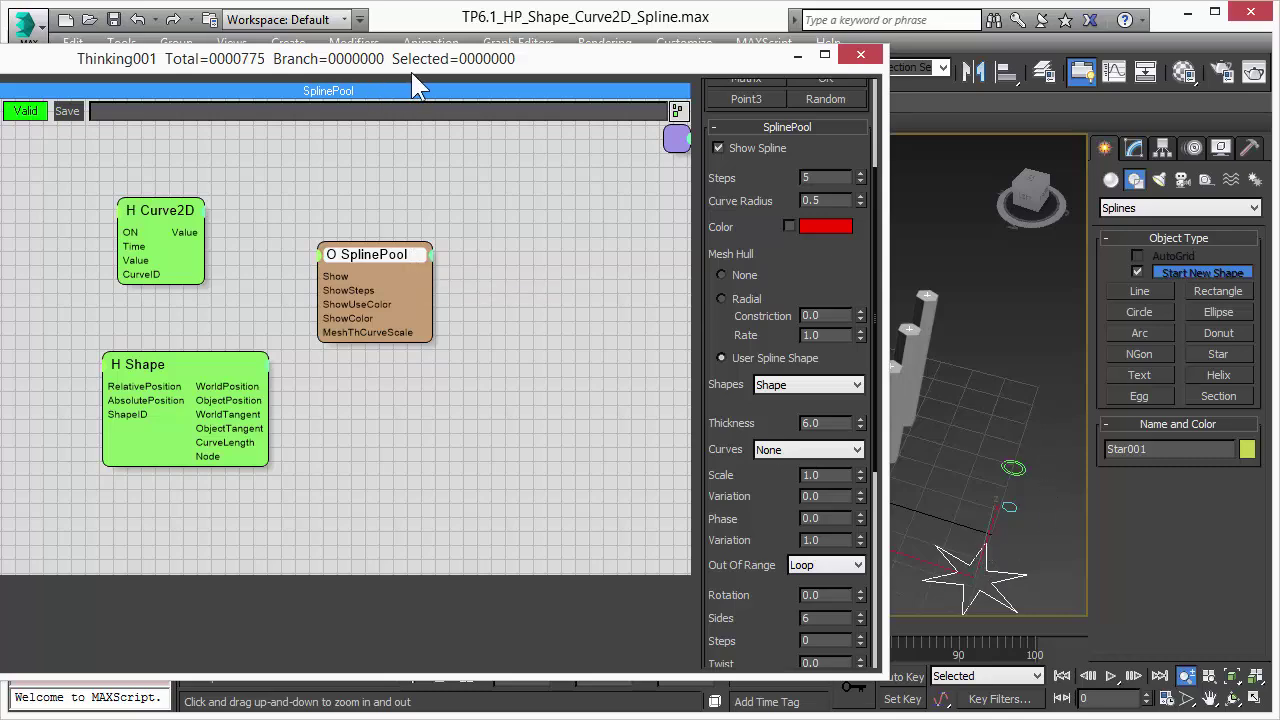
left_click_drag(465, 77, 95, 95)
left_click_drag(402, 437, 402, 333)
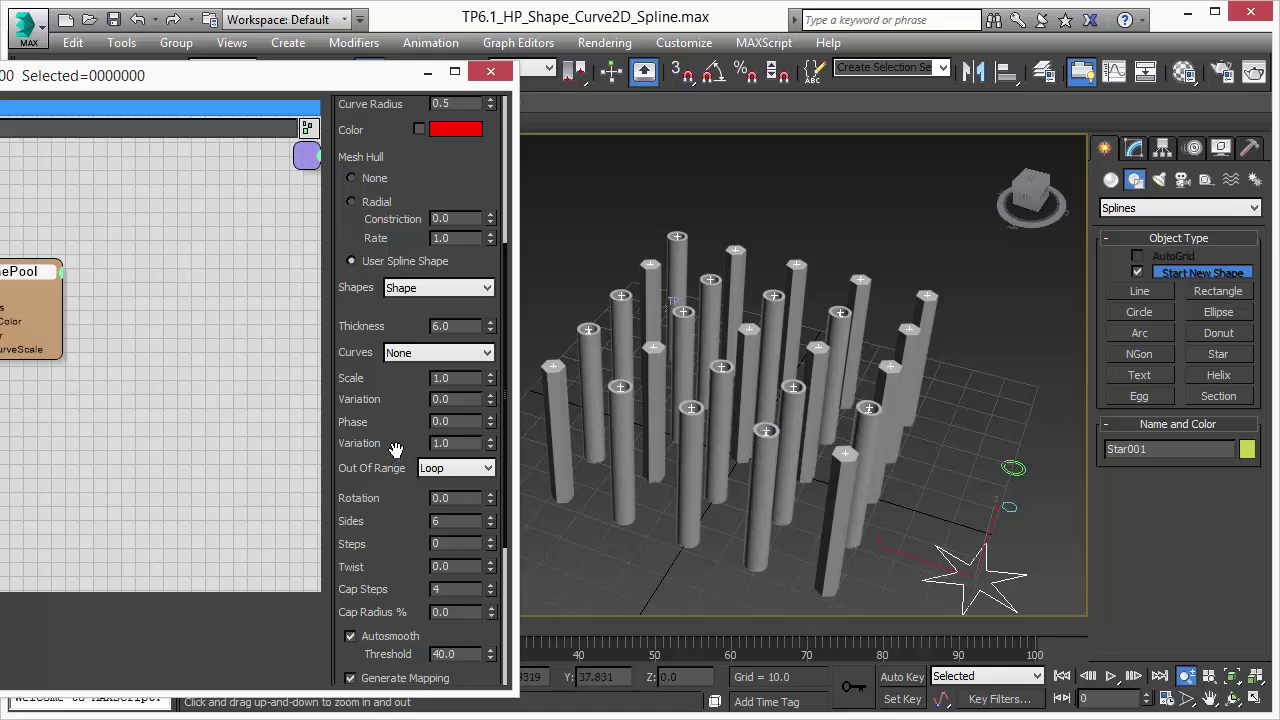
Set the SplinePool Curves option to Curve2D and orbit to view the tapering columns
left_click(487, 351)
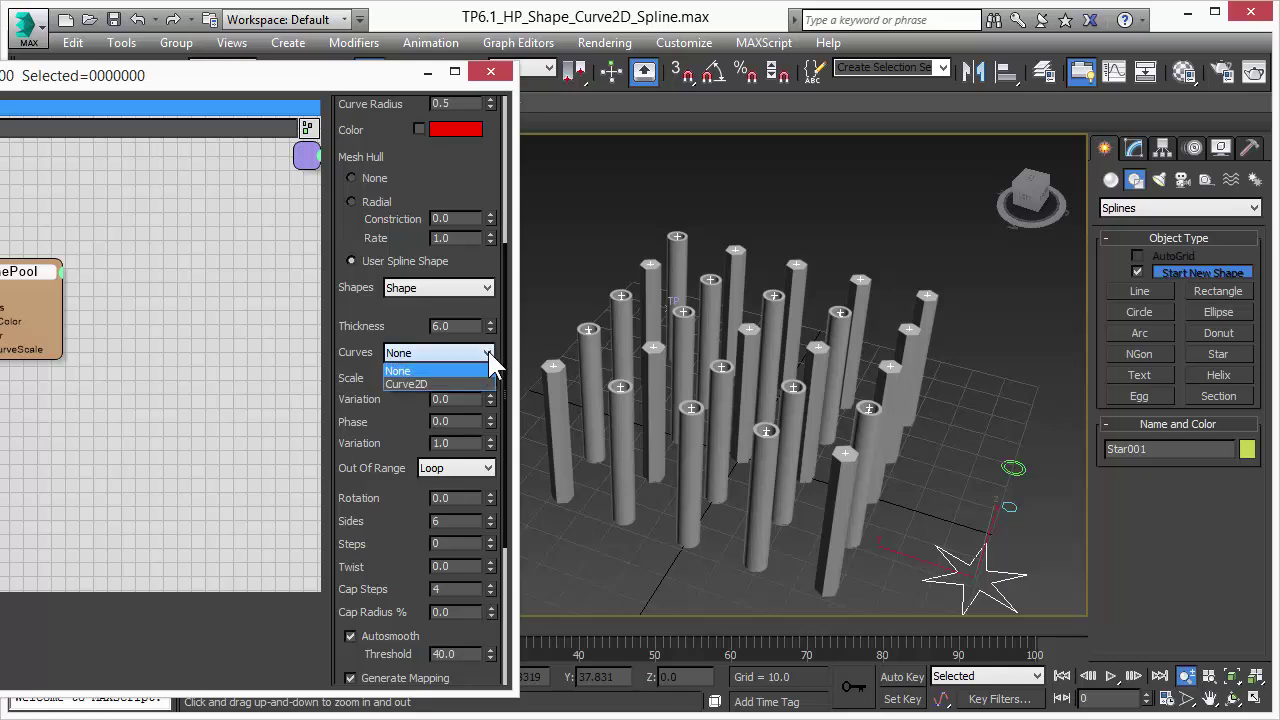
left_click(420, 384)
left_click_drag(700, 400, 700, 350)
left_click(1232, 698)
left_click_drag(668, 405, 552, 510)
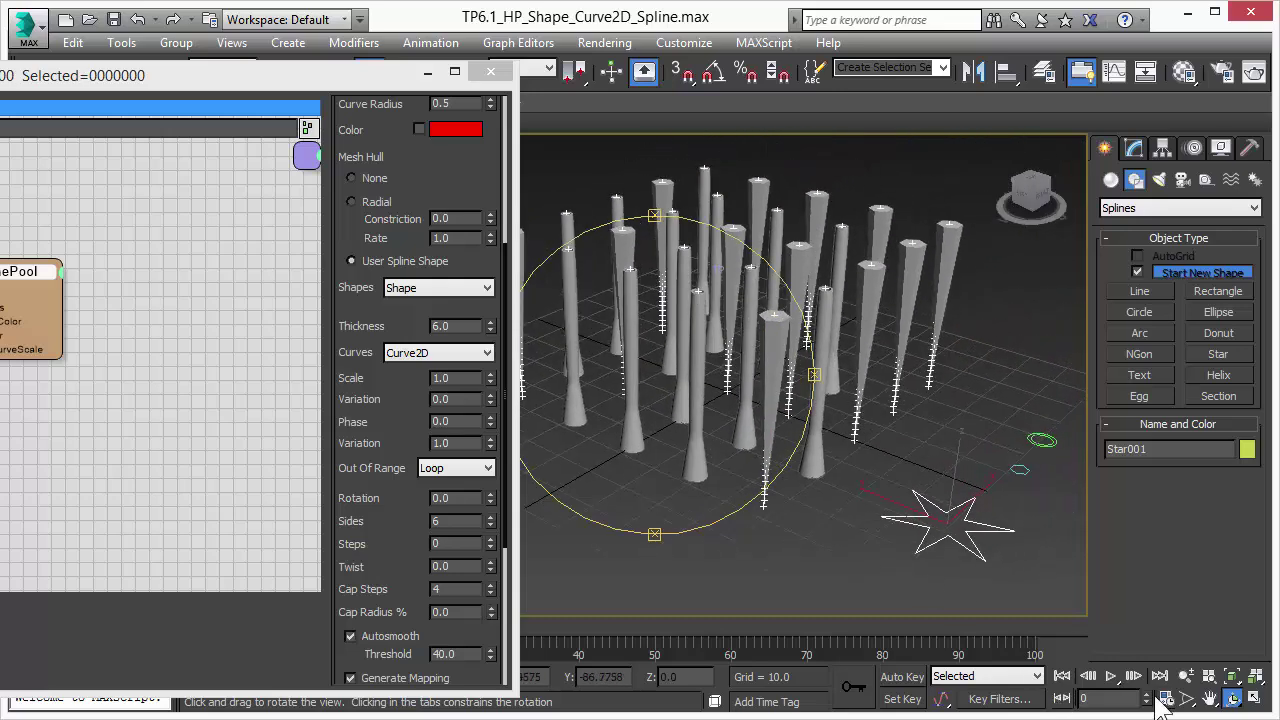
left_click(1186, 676)
left_click_drag(693, 363, 698, 321)
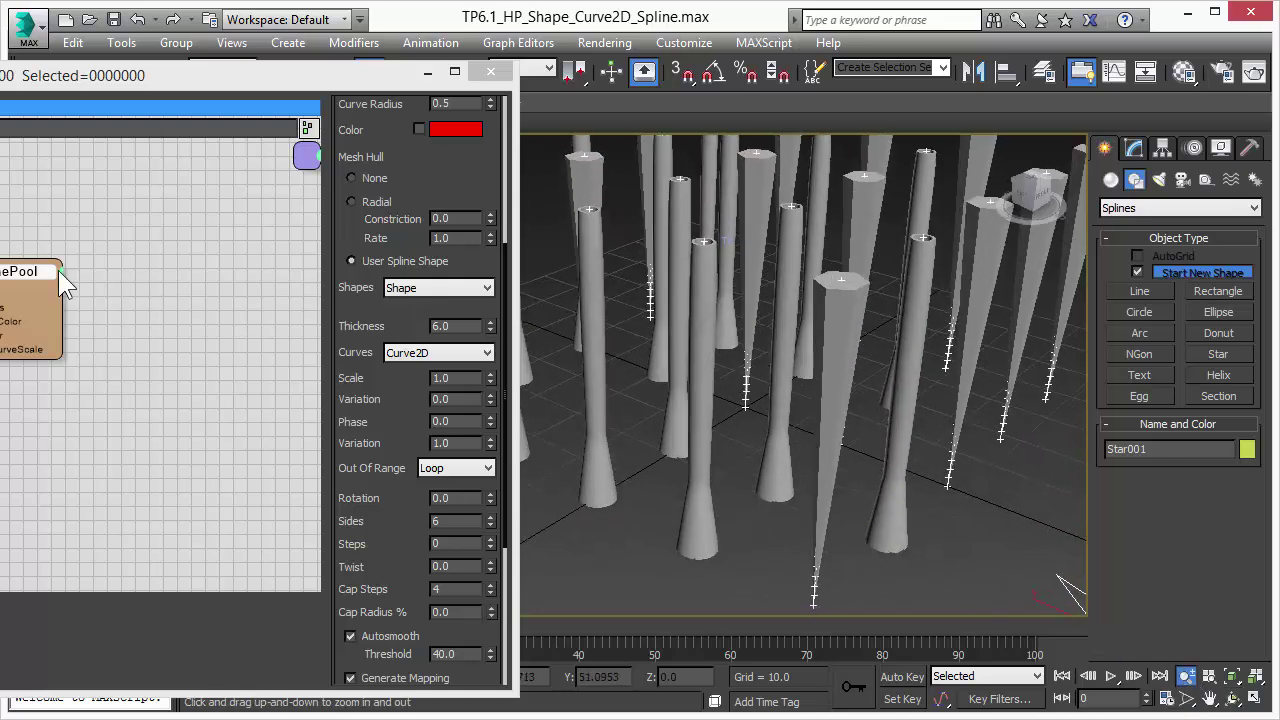
Open Curve2D and move Curve0's points to about 0.67, 0.66 and 0.77
left_click_drag(0, 188, 409, 180)
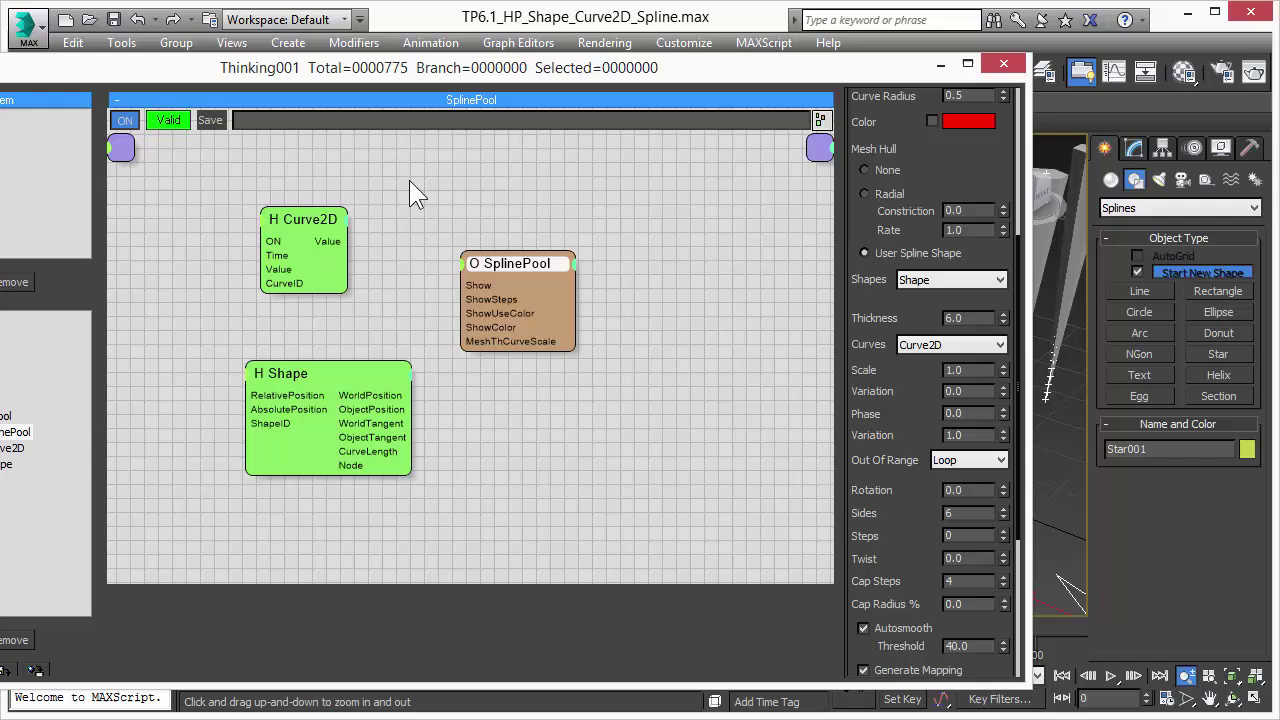
left_click(312, 221)
left_click_drag(312, 221, 308, 250)
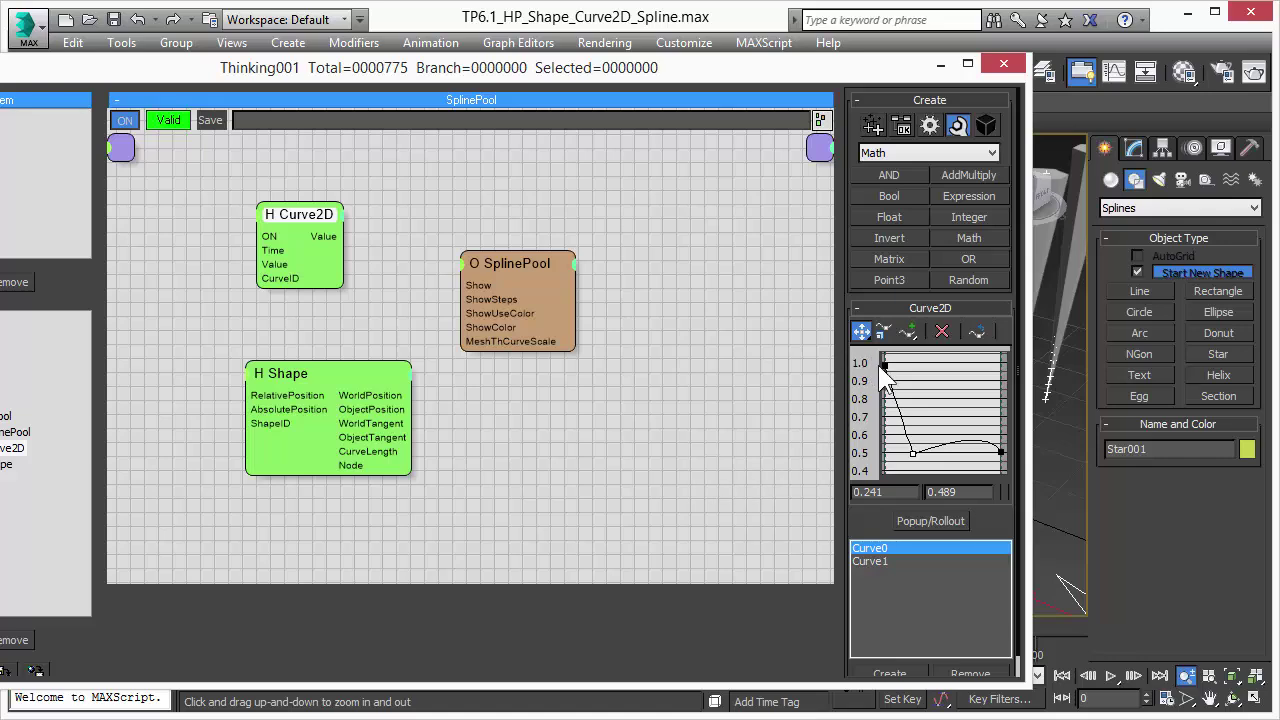
left_click_drag(808, 88, 384, 91)
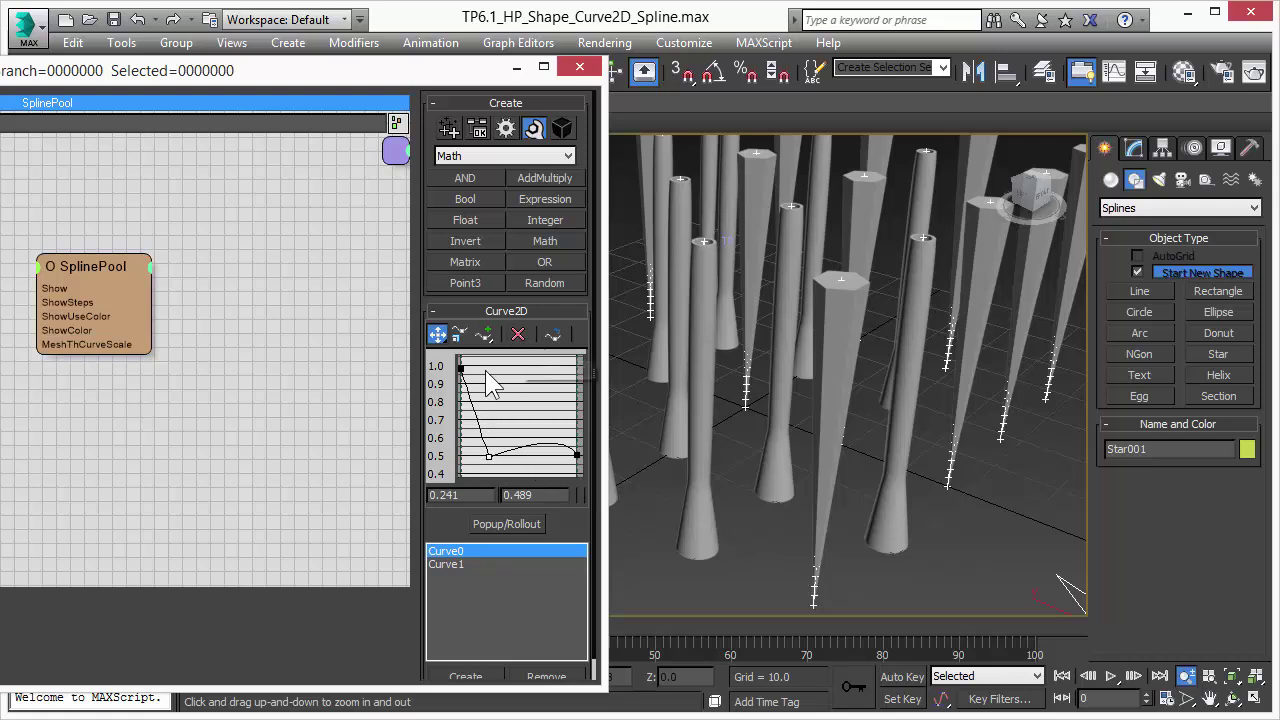
mouse_move(486, 456)
left_mouse_down()
mouse_move(492, 424)
mouse_move(479, 461)
left_mouse_up()
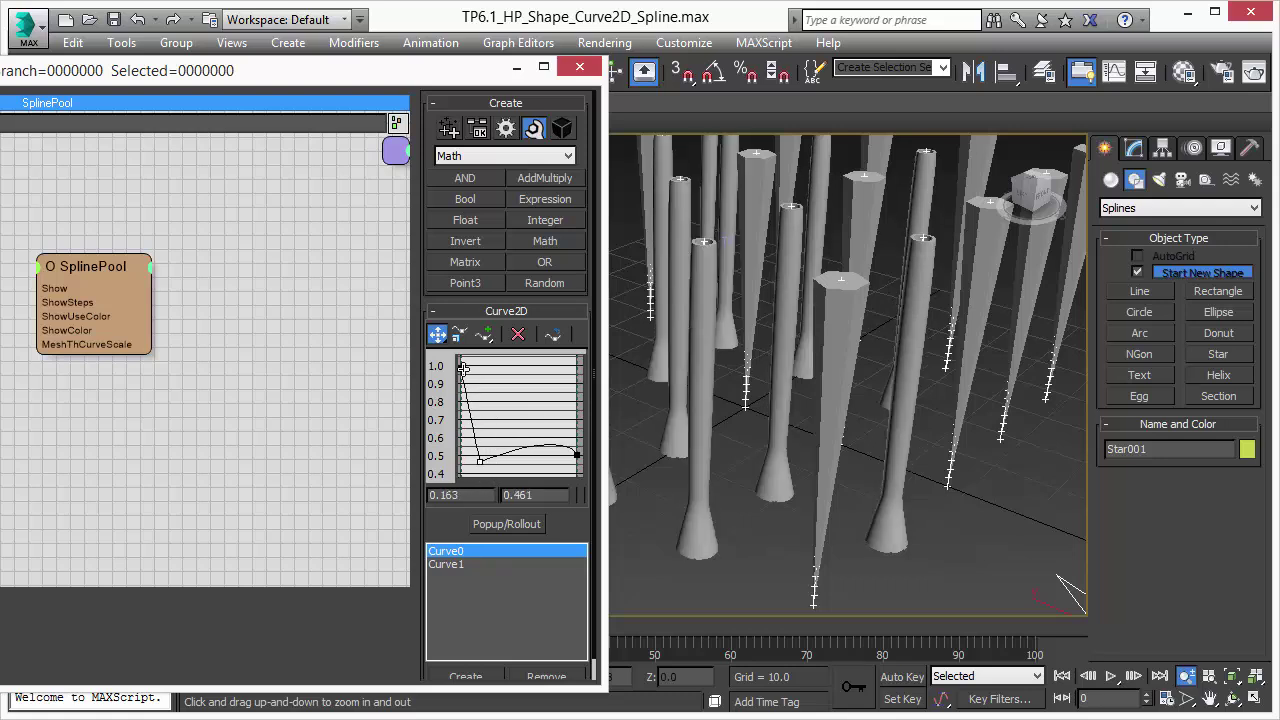
mouse_move(463, 369)
left_mouse_down()
mouse_move(491, 394)
mouse_move(486, 443)
mouse_move(473, 438)
mouse_move(464, 360)
left_mouse_up()
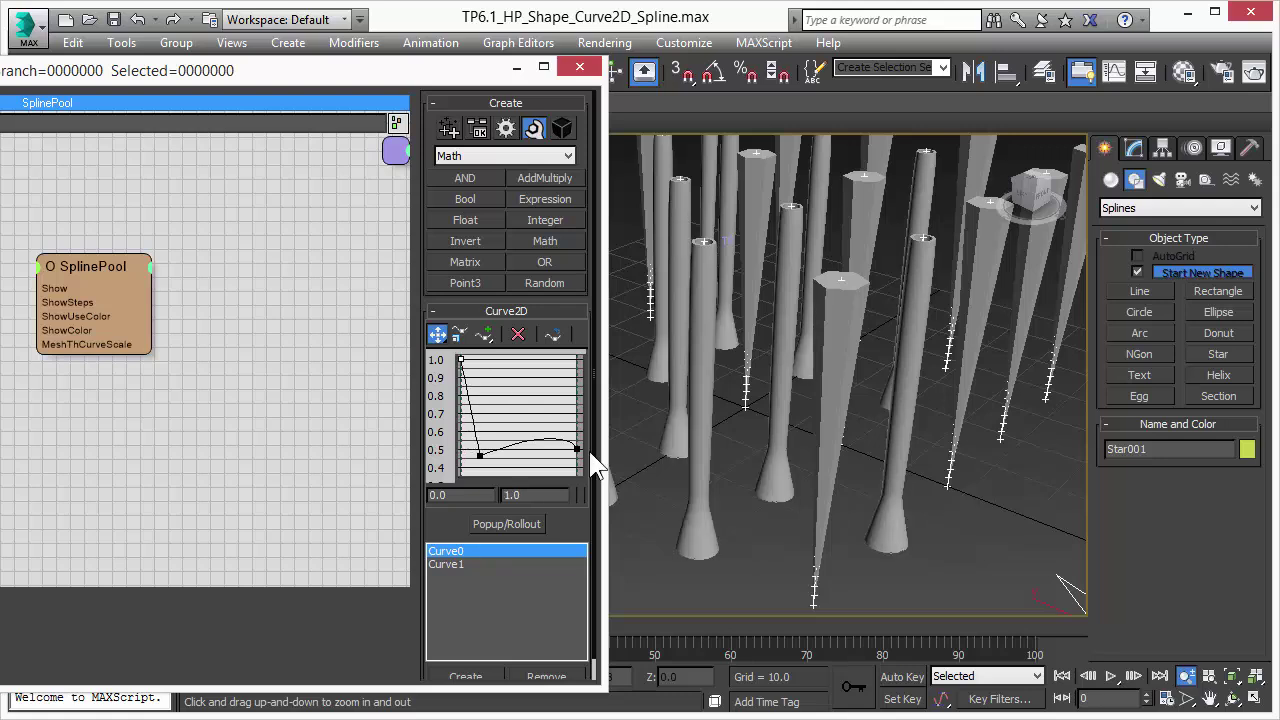
left_click_drag(577, 452, 487, 388)
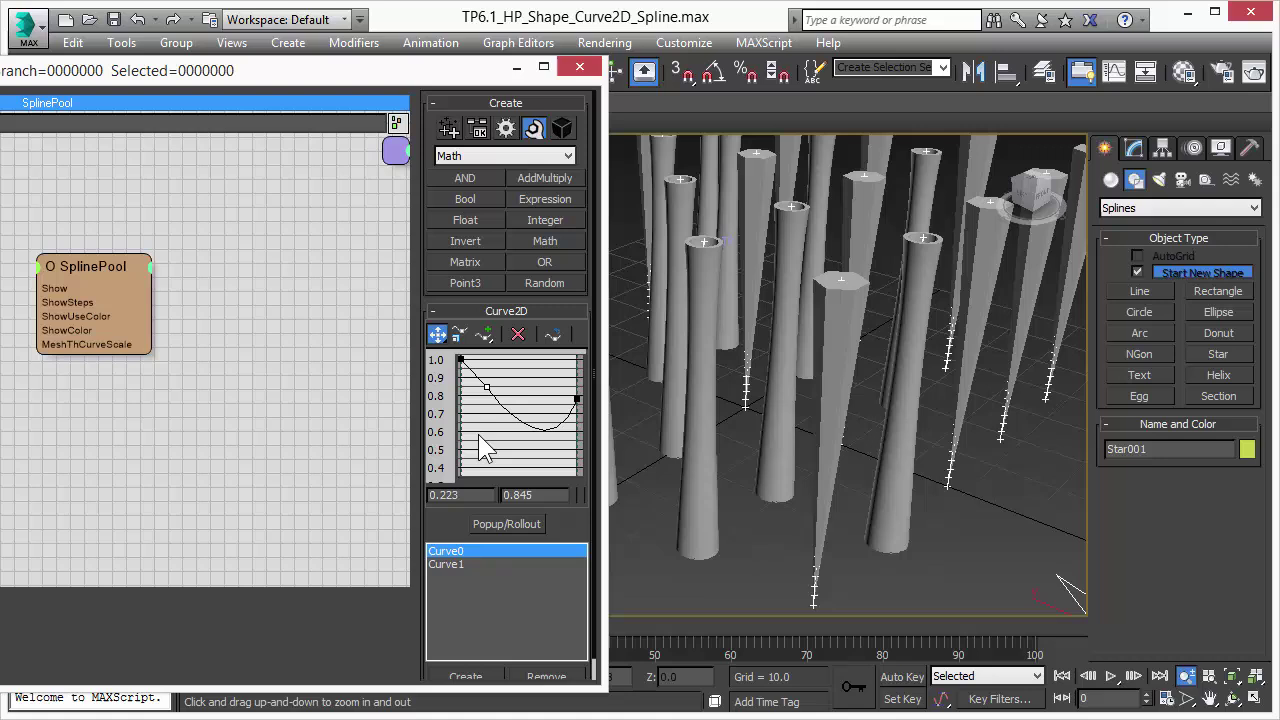
Add a point to Curve0 near 0.378, 0.782 and drag it down to pinch the columns
left_click(483, 334)
left_click(540, 430)
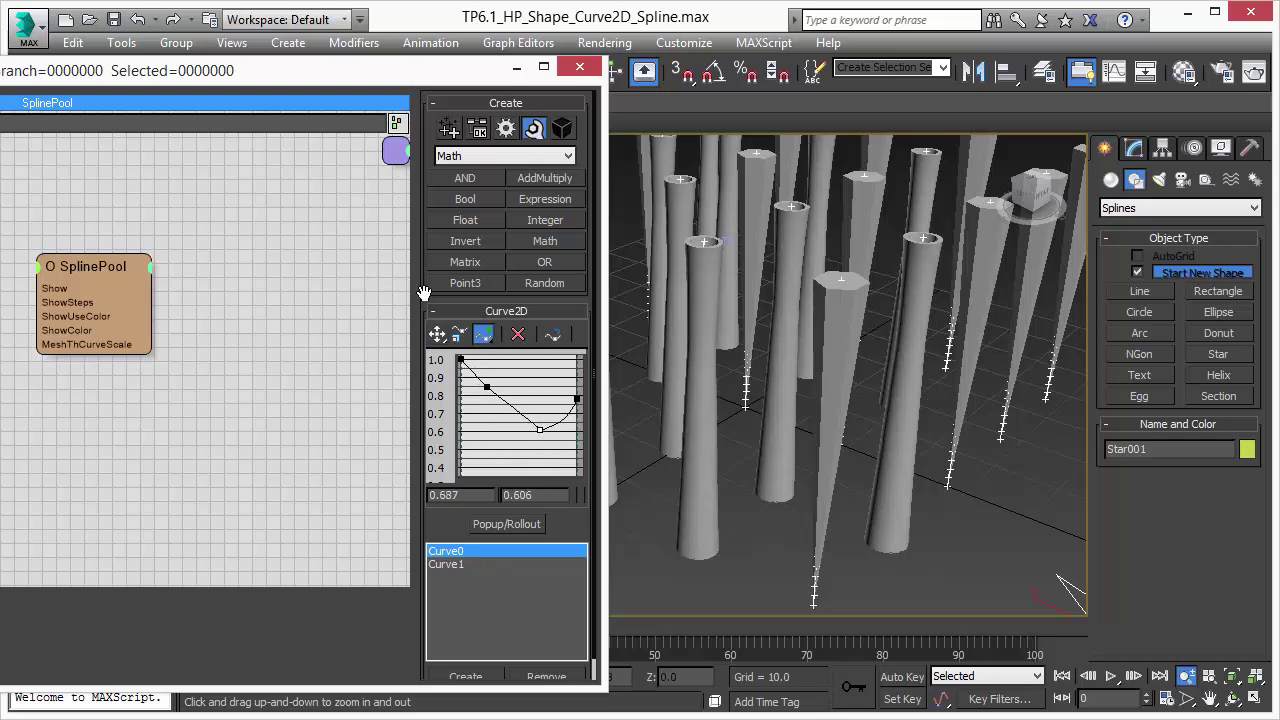
left_click(437, 334)
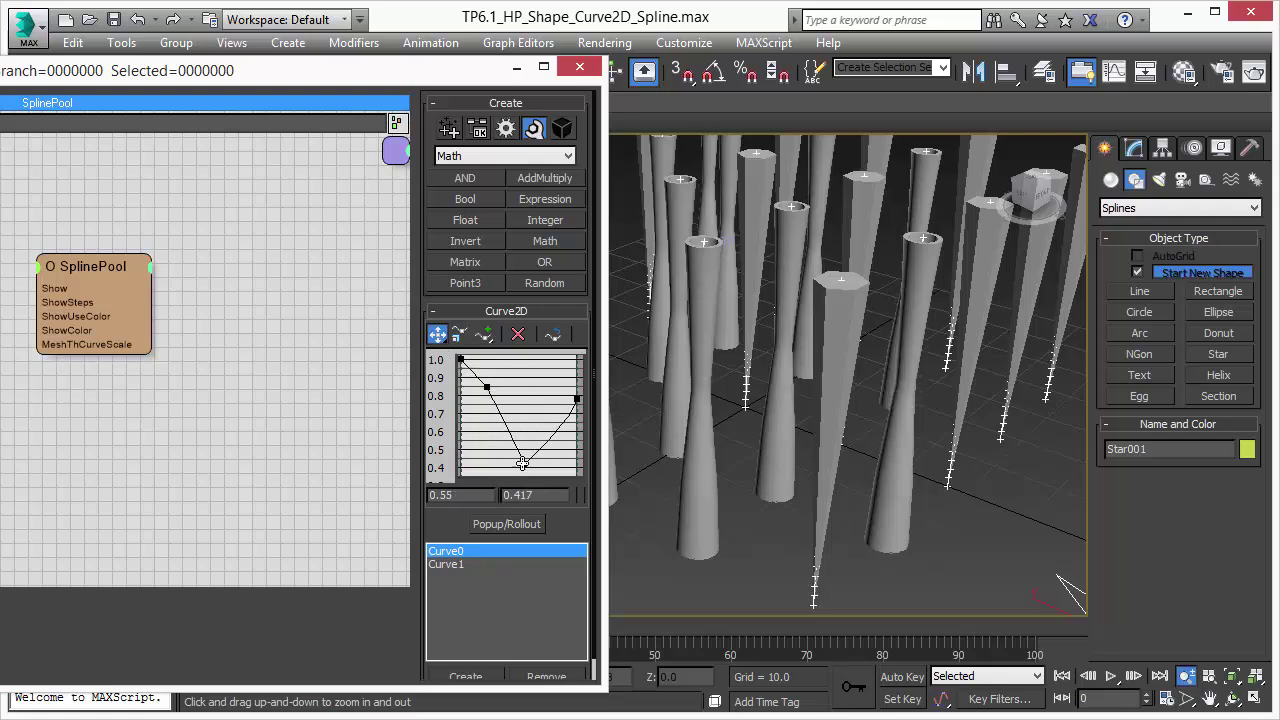
left_click_drag(524, 472, 521, 482)
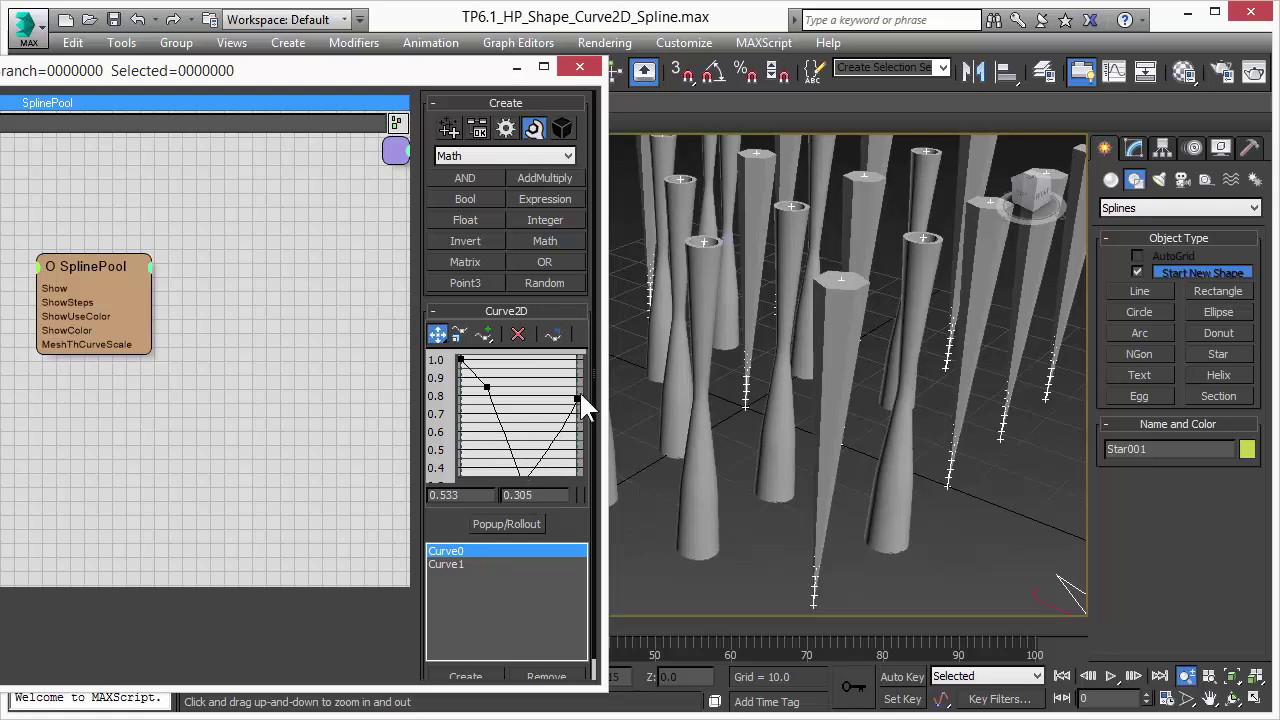
mouse_move(575, 492)
left_mouse_down()
mouse_move(493, 493)
mouse_move(572, 492)
left_mouse_up()
left_click(538, 495)
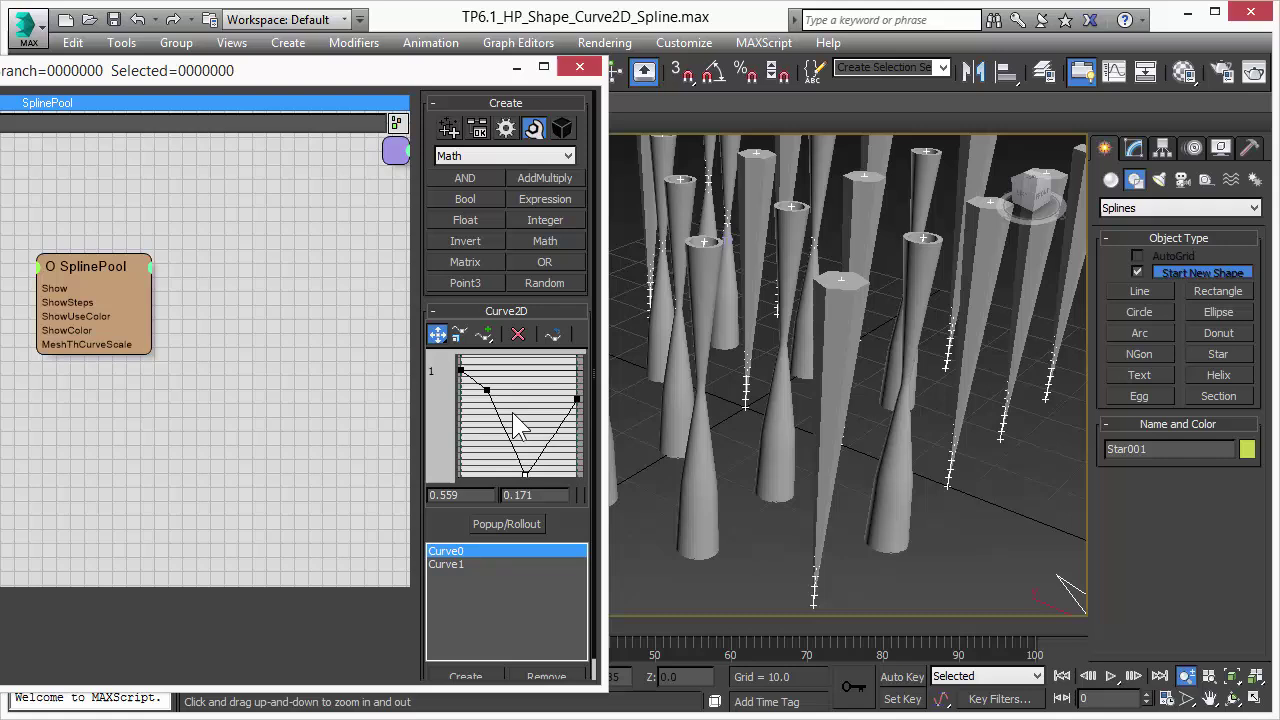
mouse_move(486, 390)
left_mouse_down()
mouse_move(490, 455)
mouse_move(479, 430)
mouse_move(510, 385)
mouse_move(521, 405)
mouse_move(504, 397)
left_mouse_up()
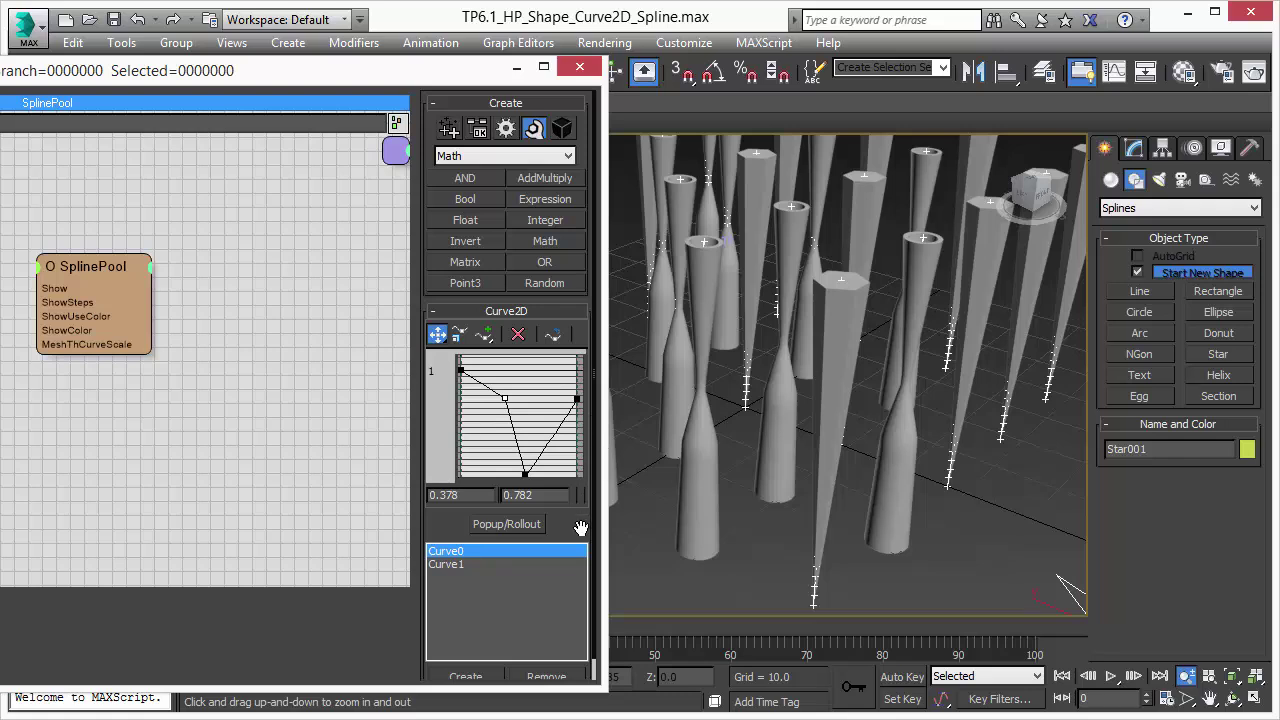
Make Curve1 drop in a straight line from 1 at the left to near 0 at the right
left_click_drag(581, 527, 581, 474)
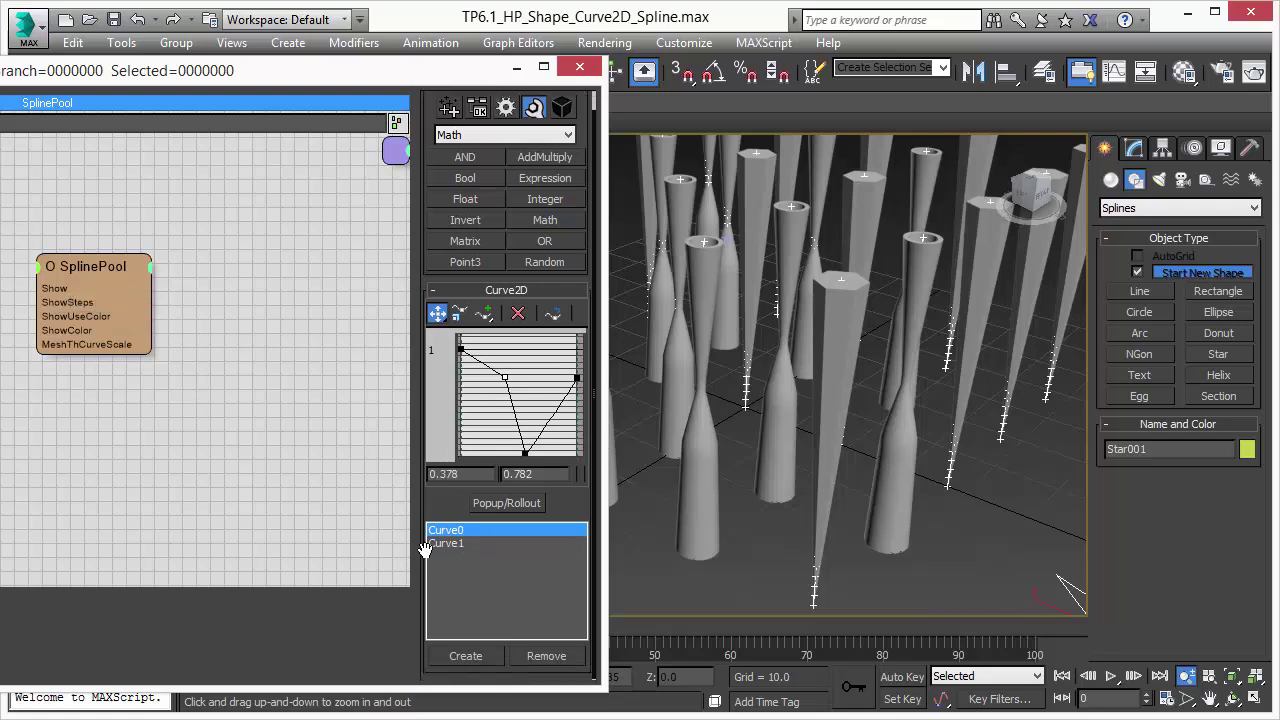
left_click(455, 543)
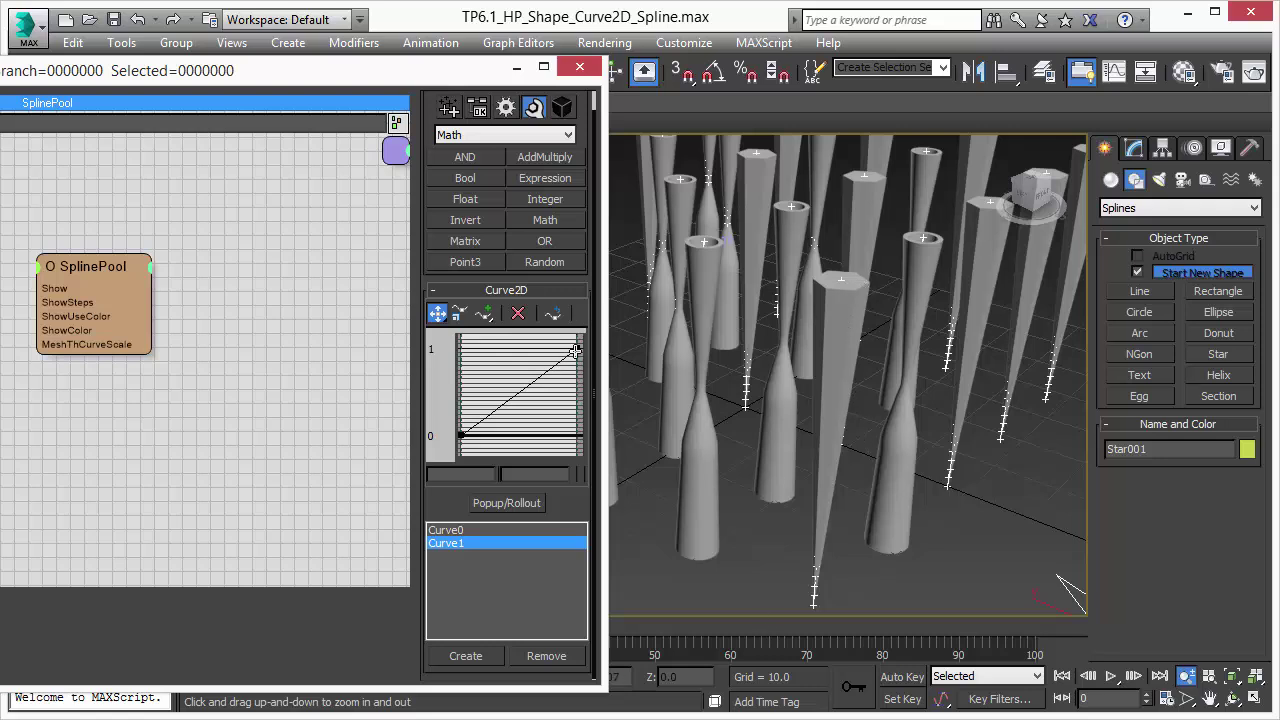
left_click_drag(459, 436, 461, 350)
left_click_drag(576, 340, 575, 428)
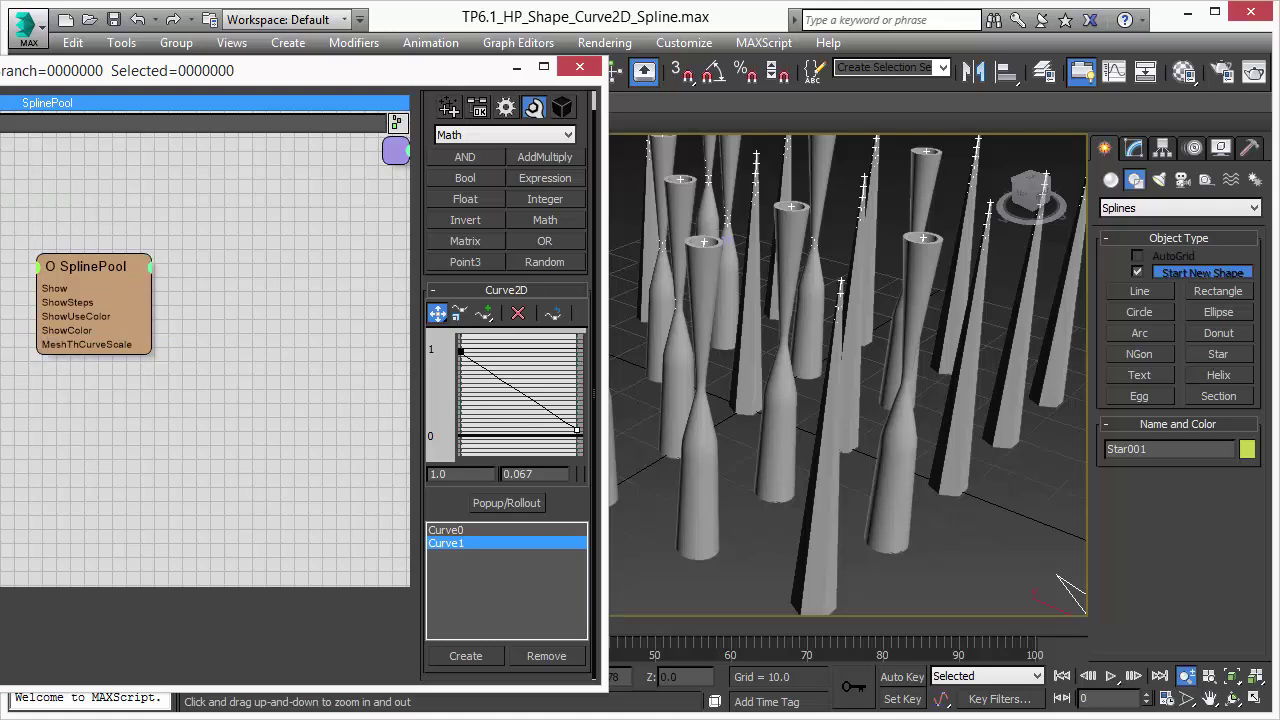
Confirm the SplinePool node's profile curve is Curve2D and tidy the node graph
left_click_drag(15, 70, 229, 80)
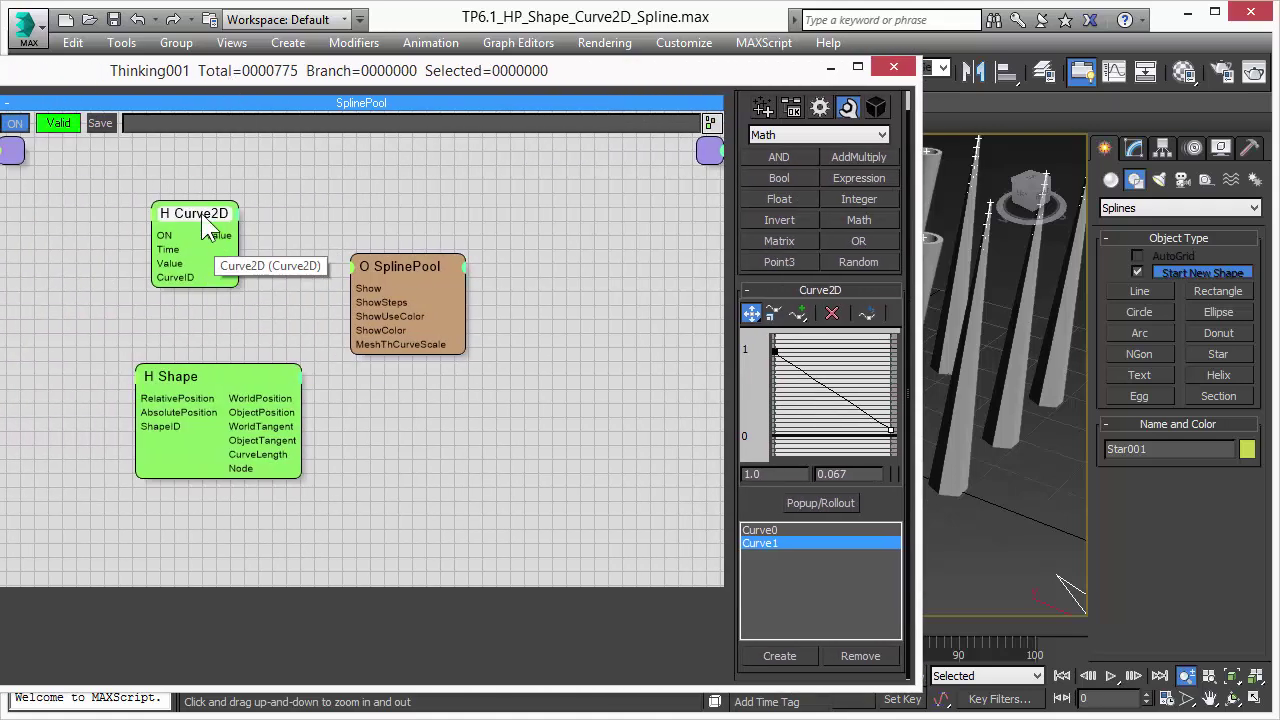
left_click(432, 264)
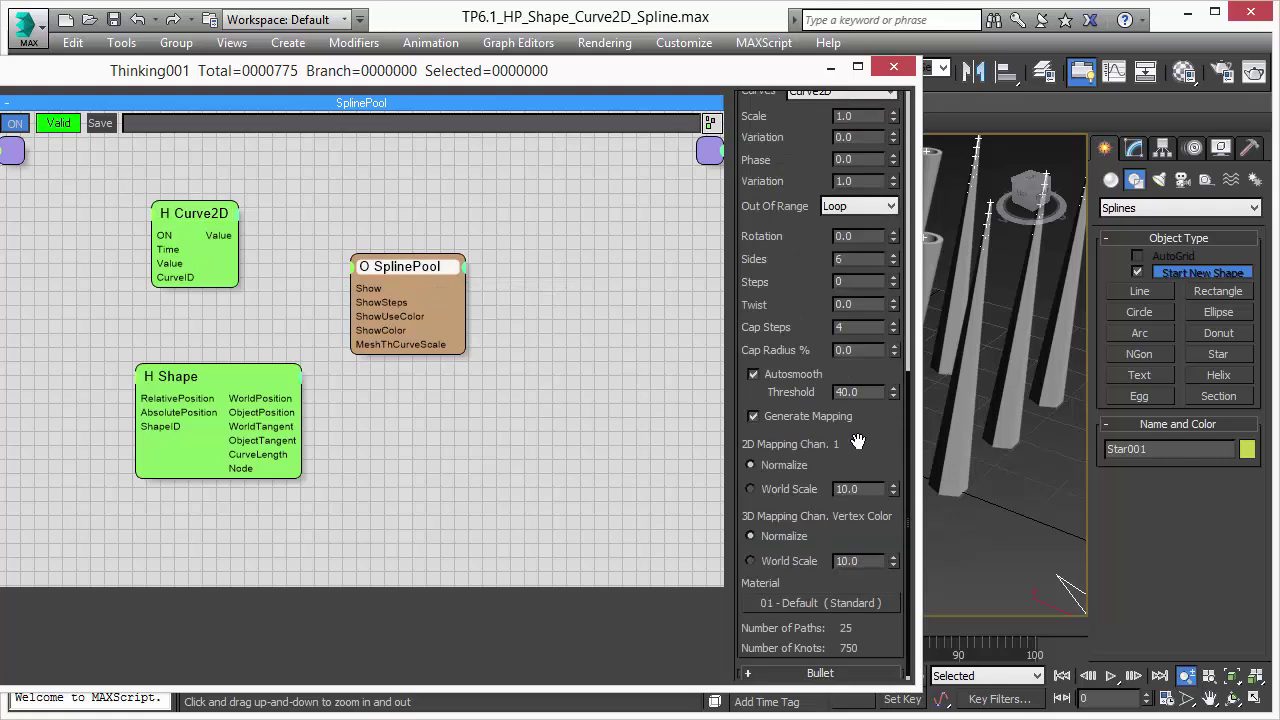
scroll(804, 238, "up", 5)
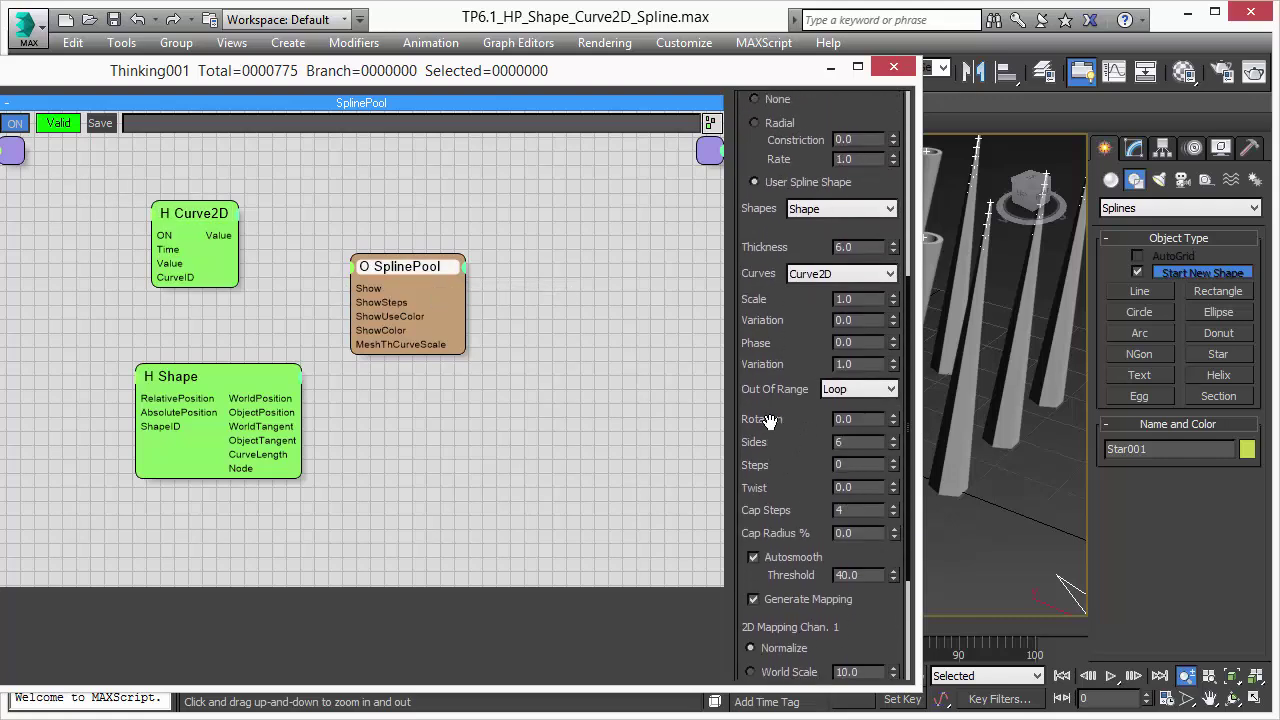
left_click(889, 275)
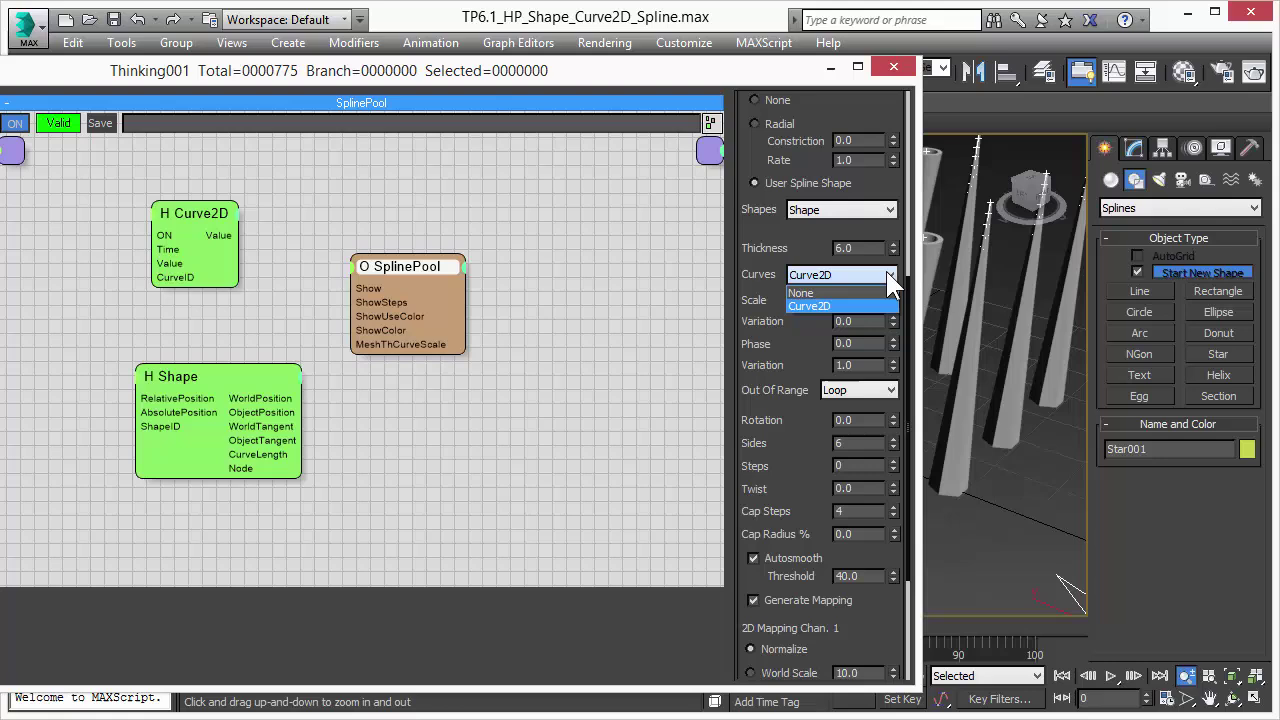
left_click(870, 306)
left_click_drag(206, 205, 225, 229)
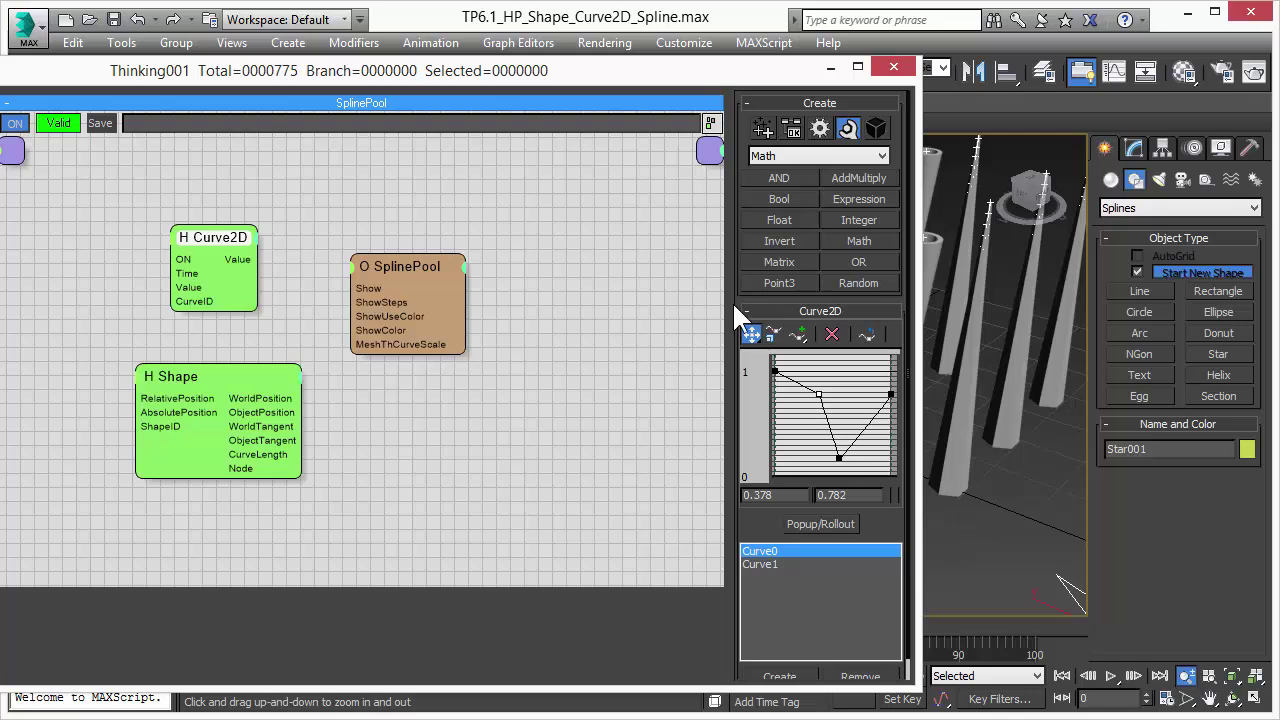
left_click_drag(665, 87, 297, 88)
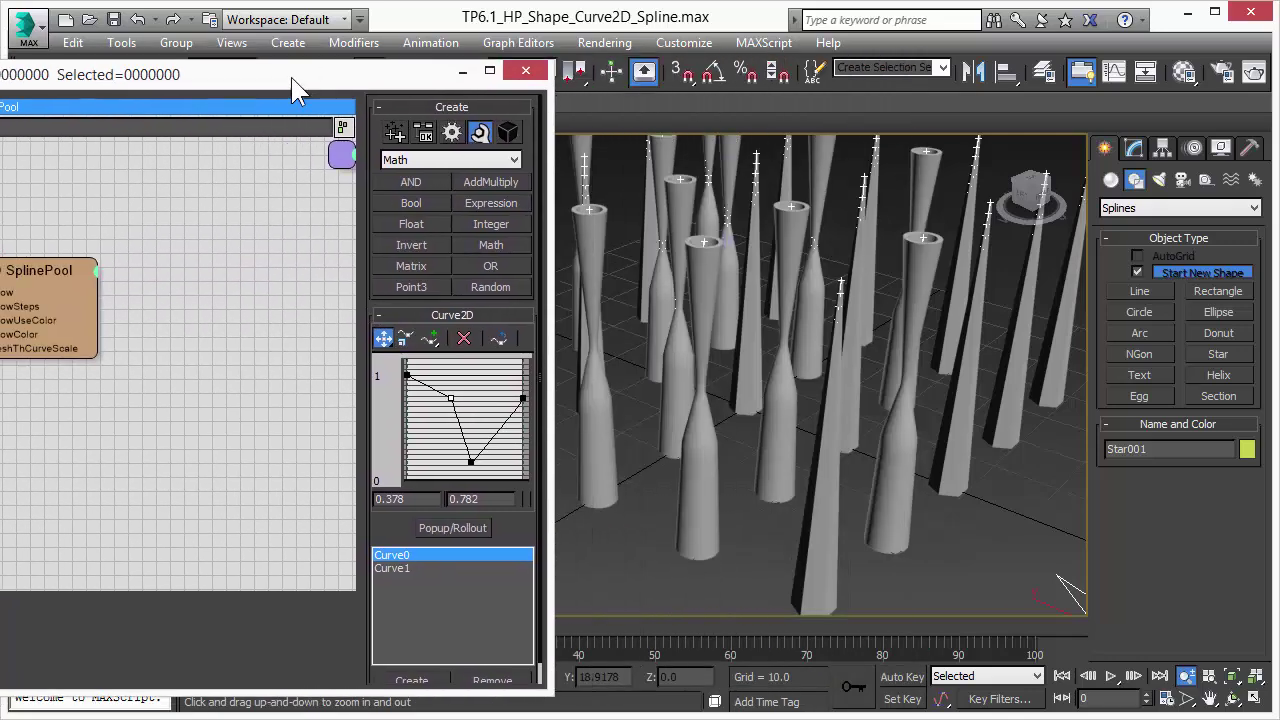
Close the Thinking Particles editor and zoom the perspective view to frame all the columns
left_click(525, 71)
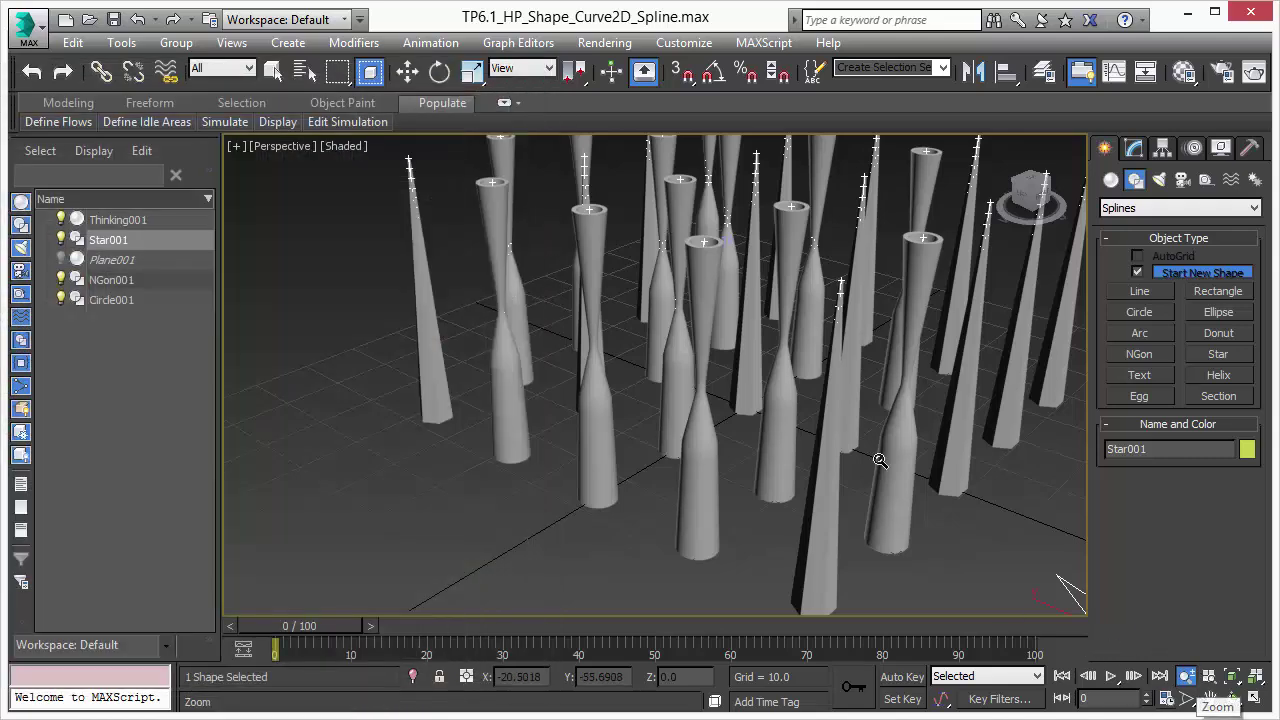
scroll(712, 398, "down", 5)
scroll(617, 317, "up", 4)
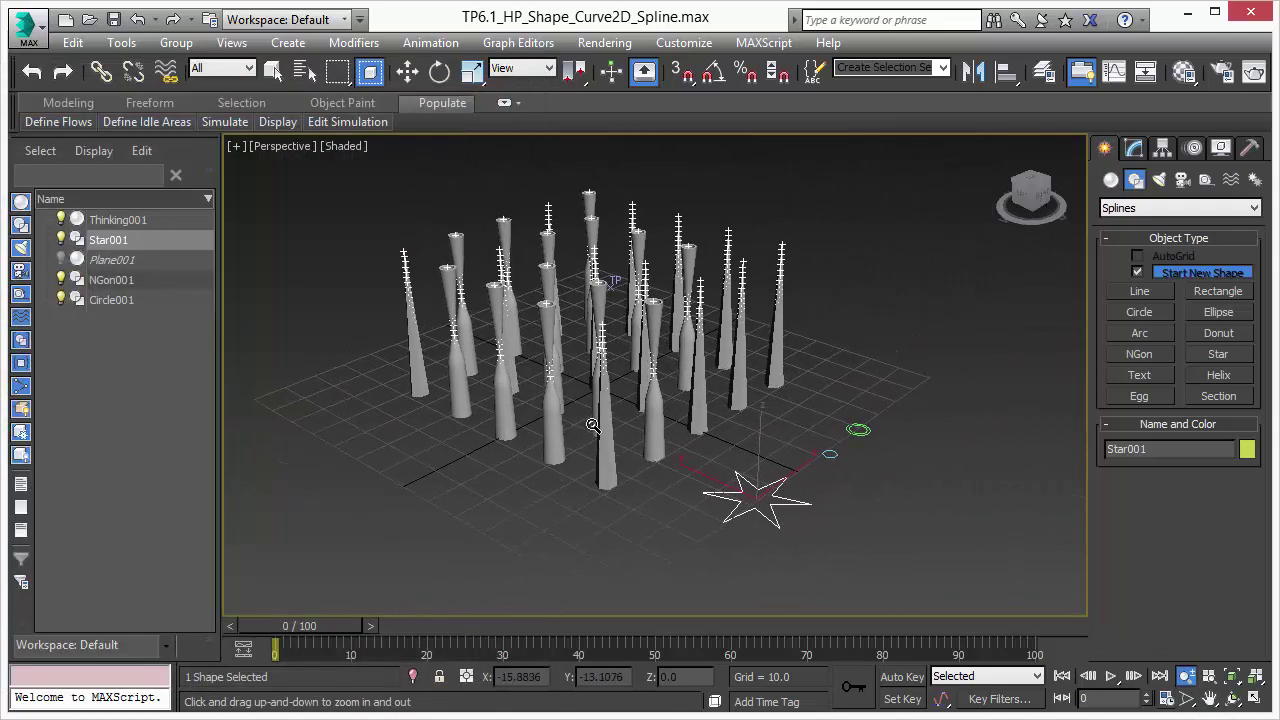
scroll(617, 317, "up", 5)
scroll(668, 355, "down", 3)
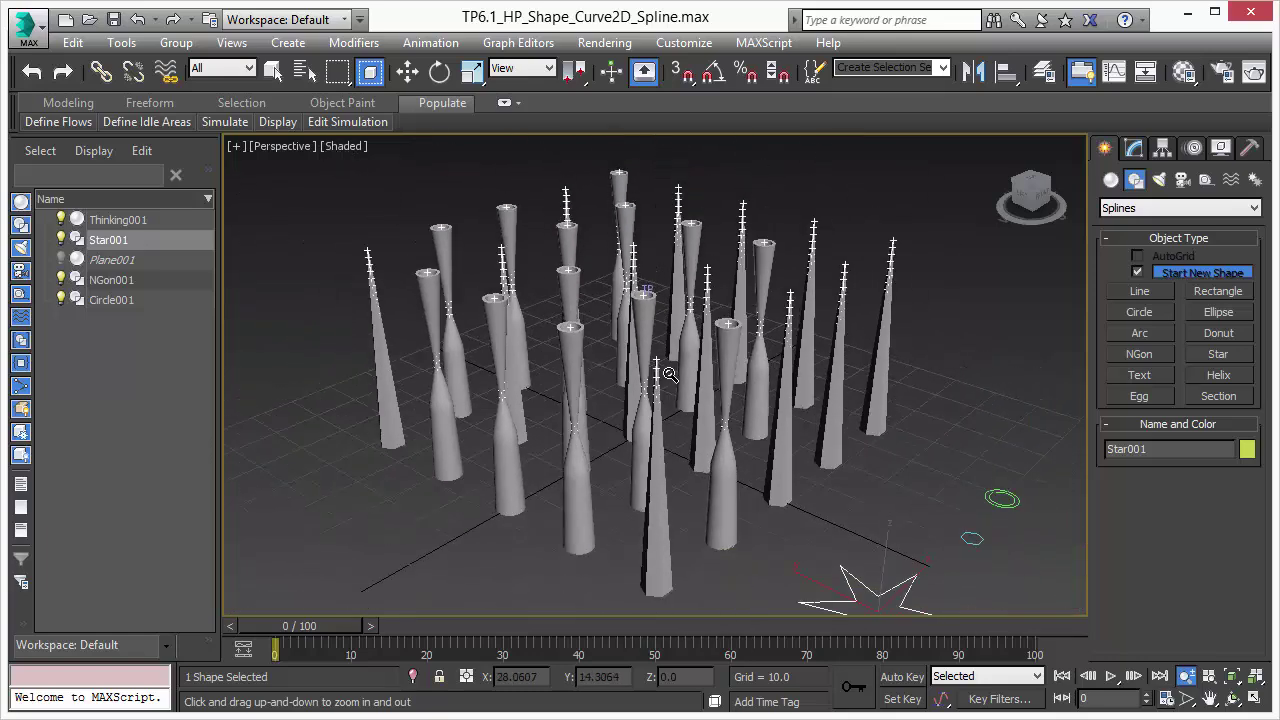